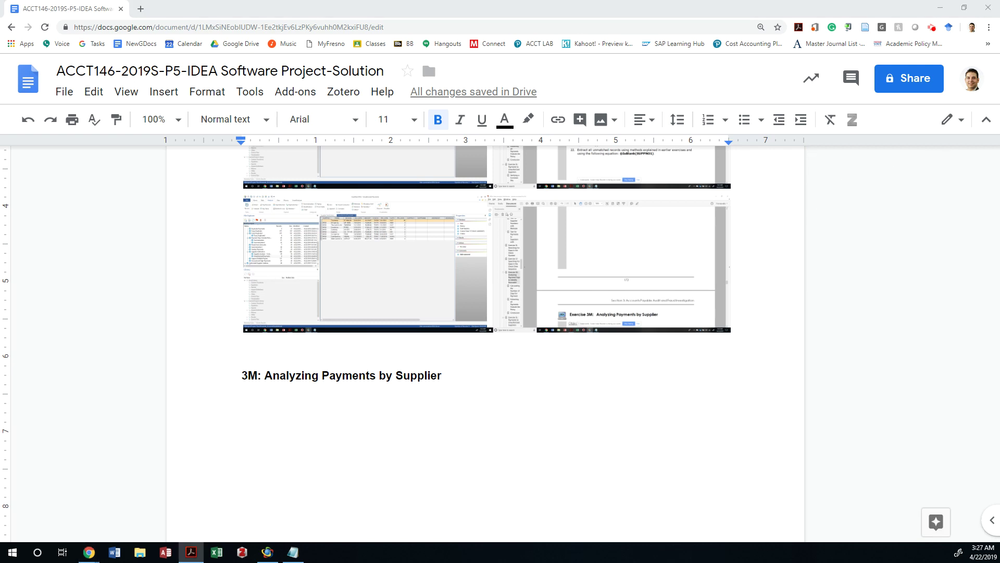
# Step: Bring the IDEA Data Analysis Workbook PDF, showing Exercise 3M, in front of Google Docs
pyautogui.click(191, 552)
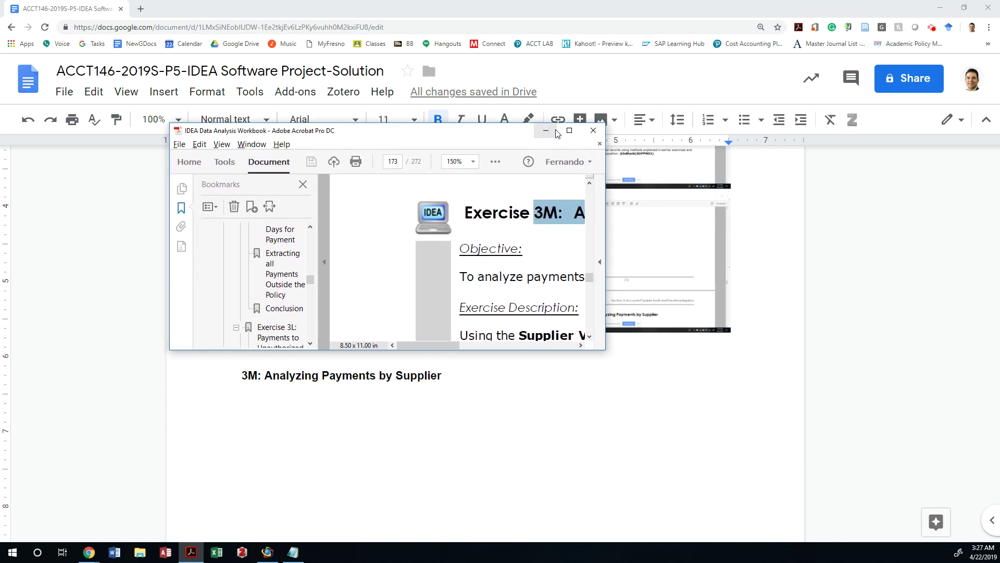
# Step: Maximize Acrobat to show Exercise 3M: Analyzing Payments by Supplier on page 173
pyautogui.click(565, 130)
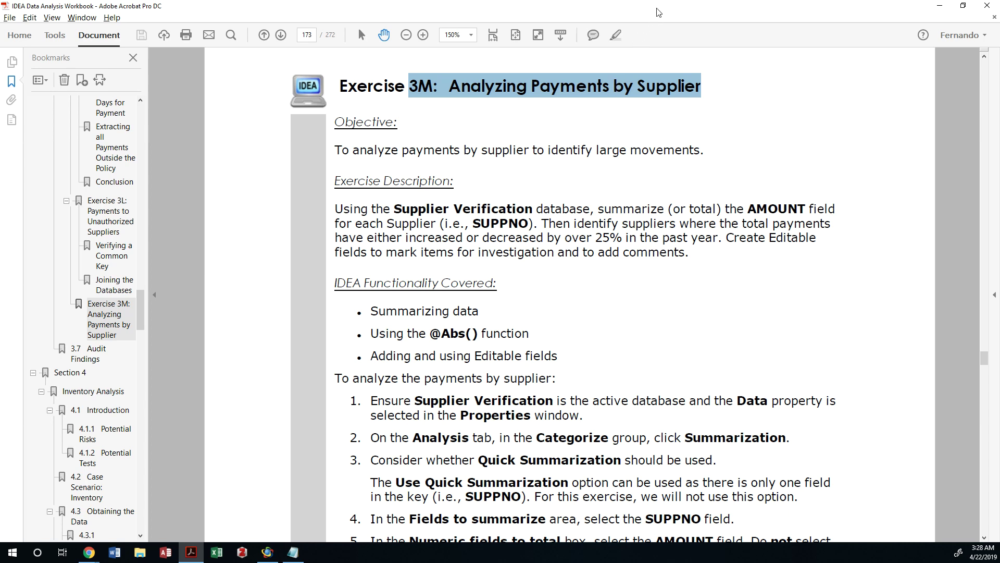
# Step: Insert a blank line under the 3M heading in the Google Docs solution, then go back to IDEA
pyautogui.hotkey('alt', 'Tab')
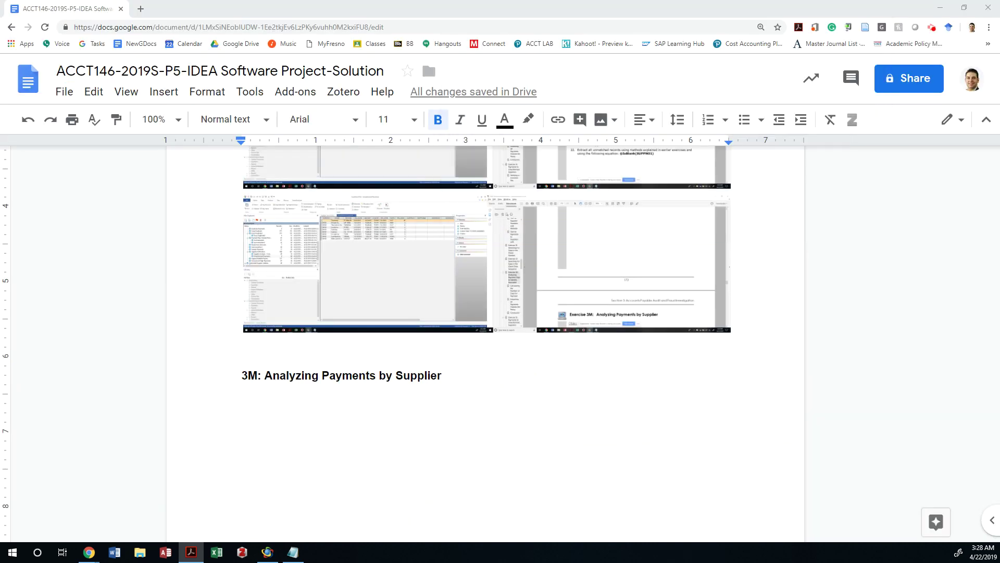
pyautogui.click(532, 379)
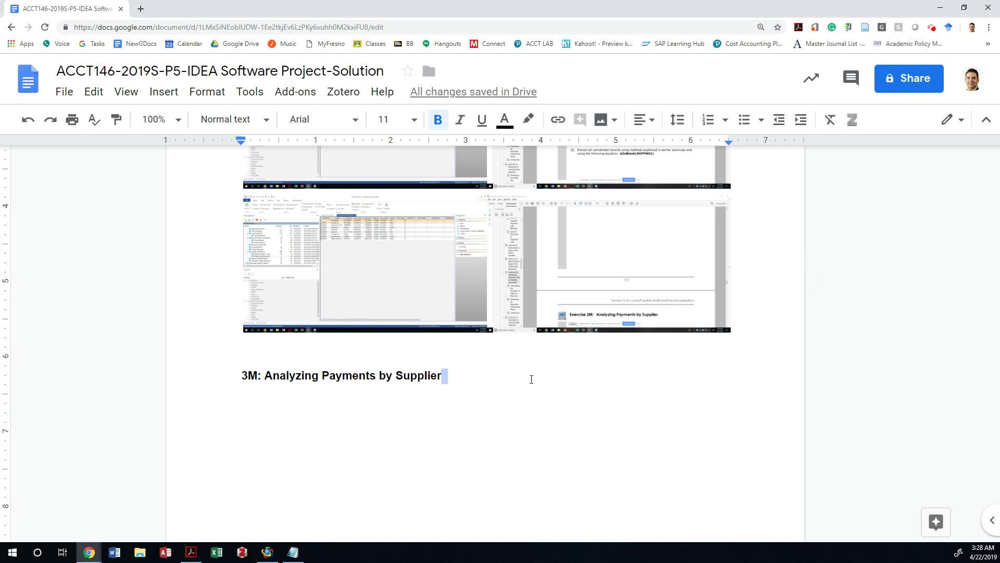
pyautogui.press('Return')
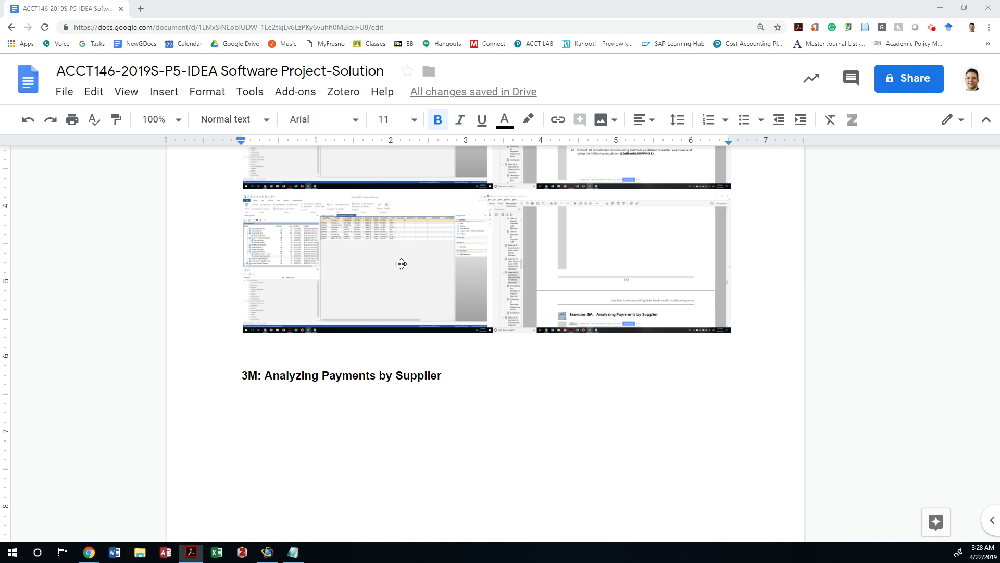
pyautogui.hotkey('alt', 'Tab')
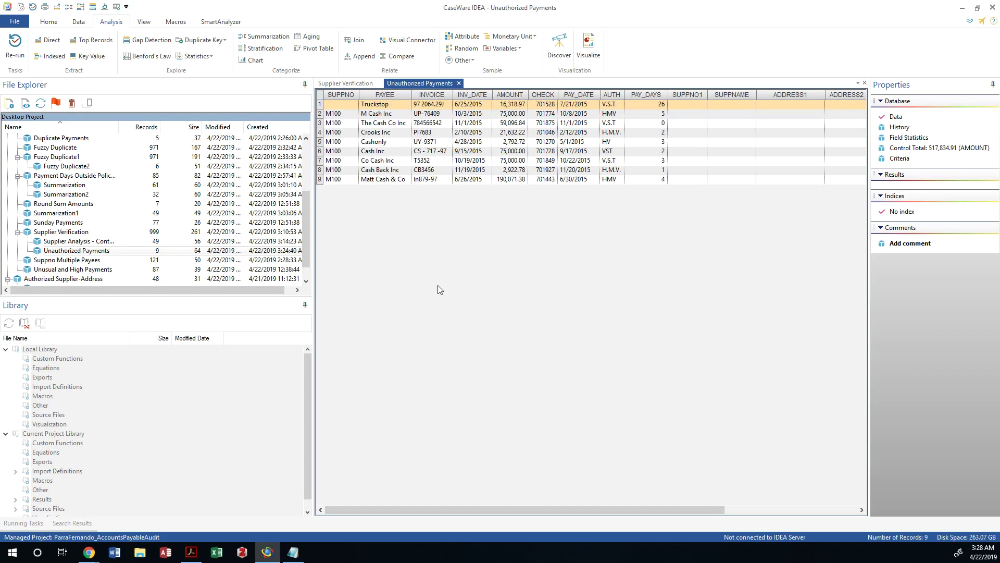
# Step: Close Unauthorized Payments and clear the IsBlank(SUPPNO1) criteria so all 999 Supplier Verification records show
pyautogui.click(459, 84)
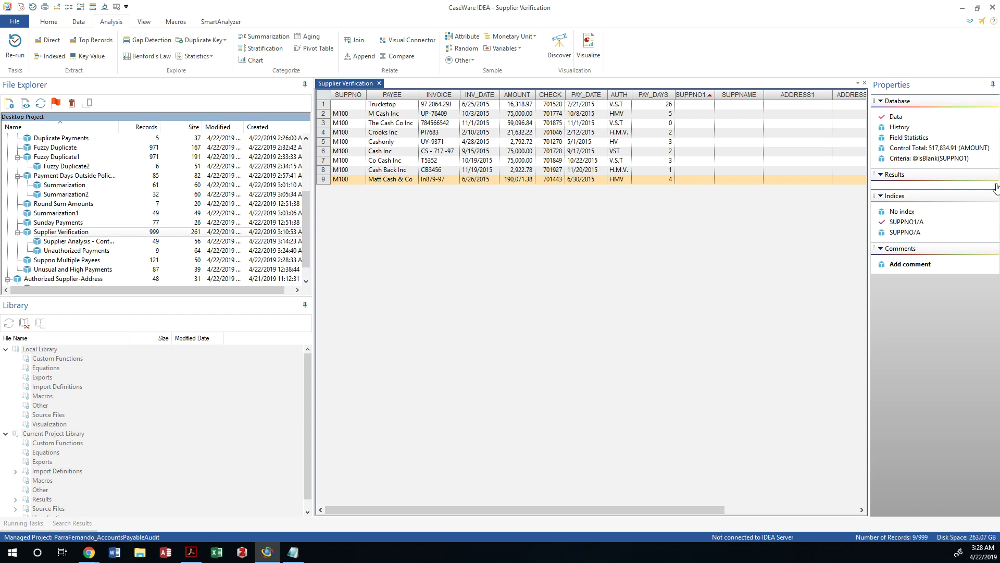
pyautogui.click(897, 159)
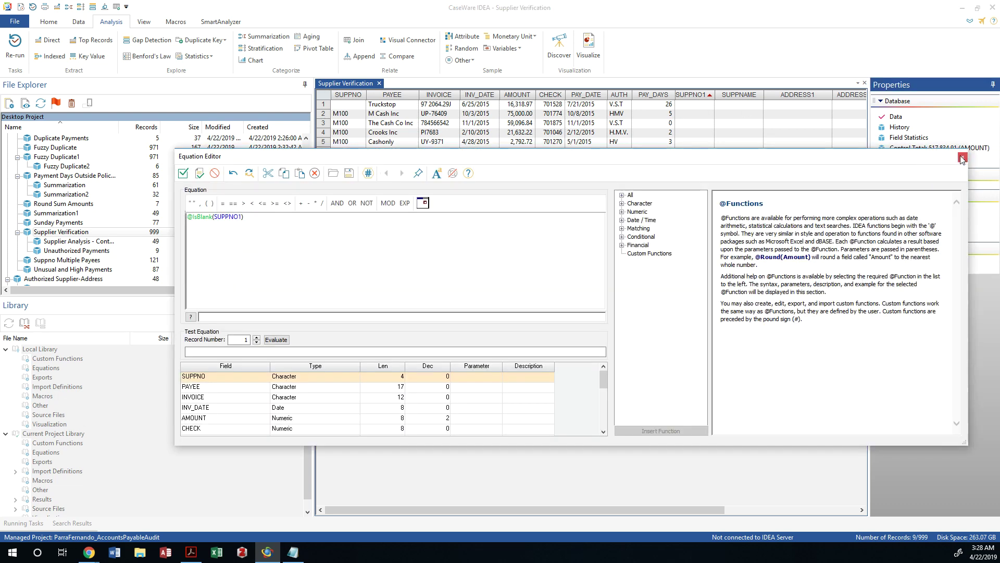
pyautogui.click(961, 159)
pyautogui.rightClick(919, 159)
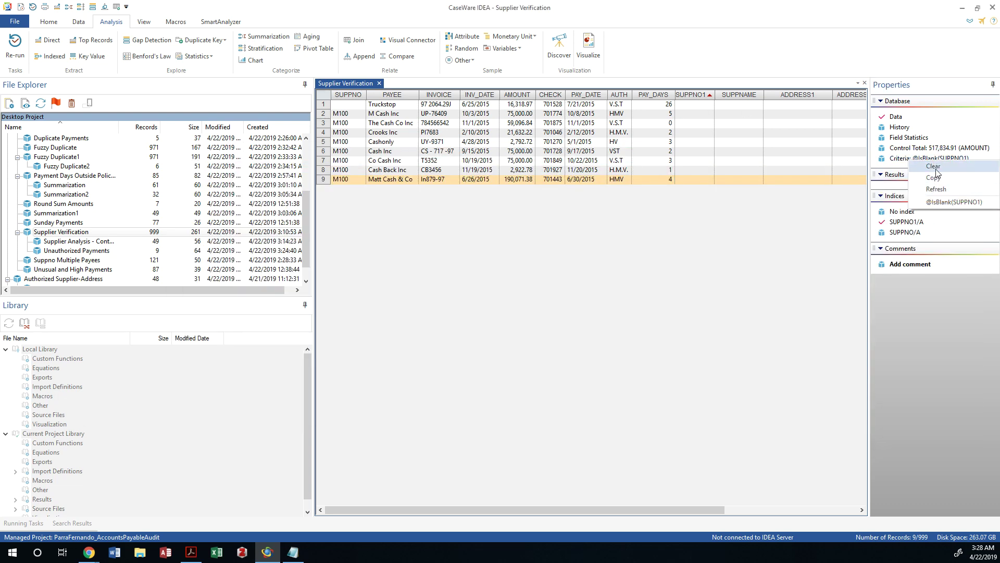
pyautogui.click(937, 173)
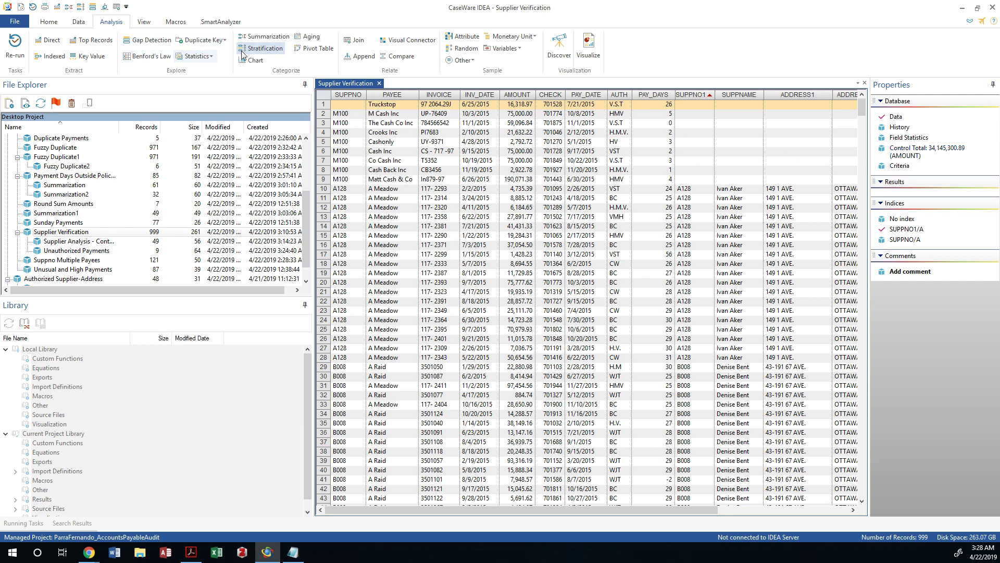
# Step: Summarize Supplier Verification by SUPPNO, totalling the AMOUNT field as a Sum
pyautogui.click(265, 39)
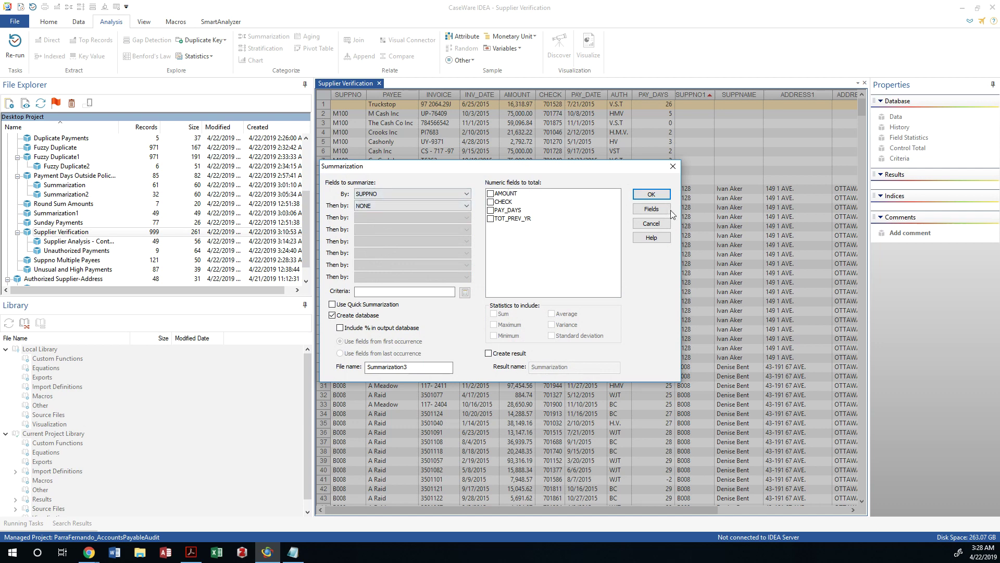
pyautogui.click(672, 166)
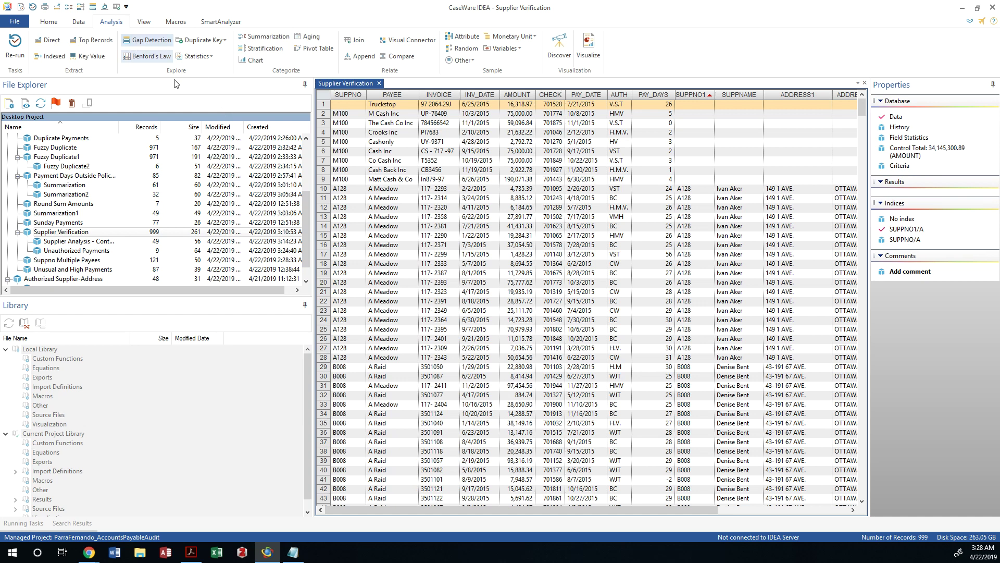
pyautogui.click(280, 41)
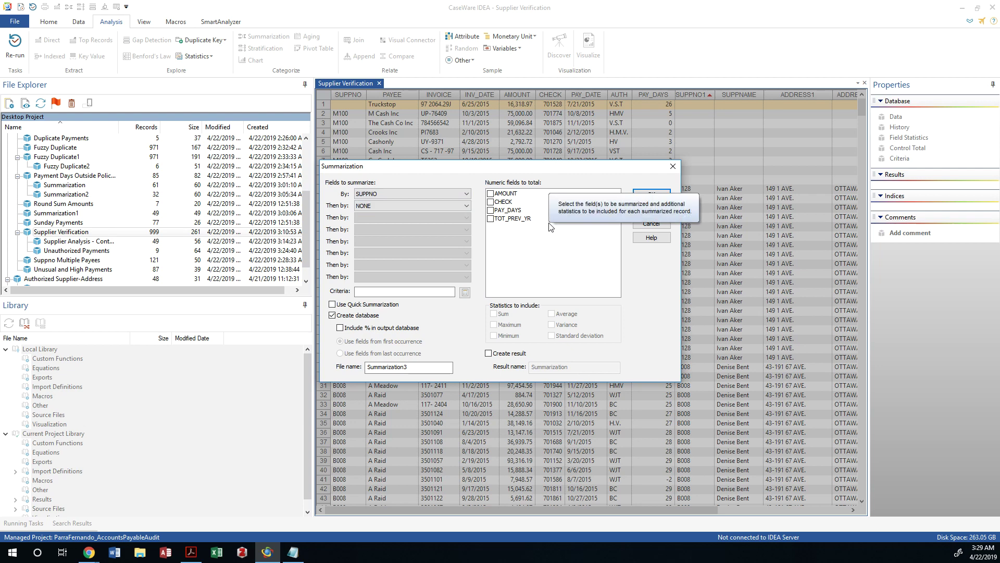
pyautogui.click(503, 195)
pyautogui.click(491, 194)
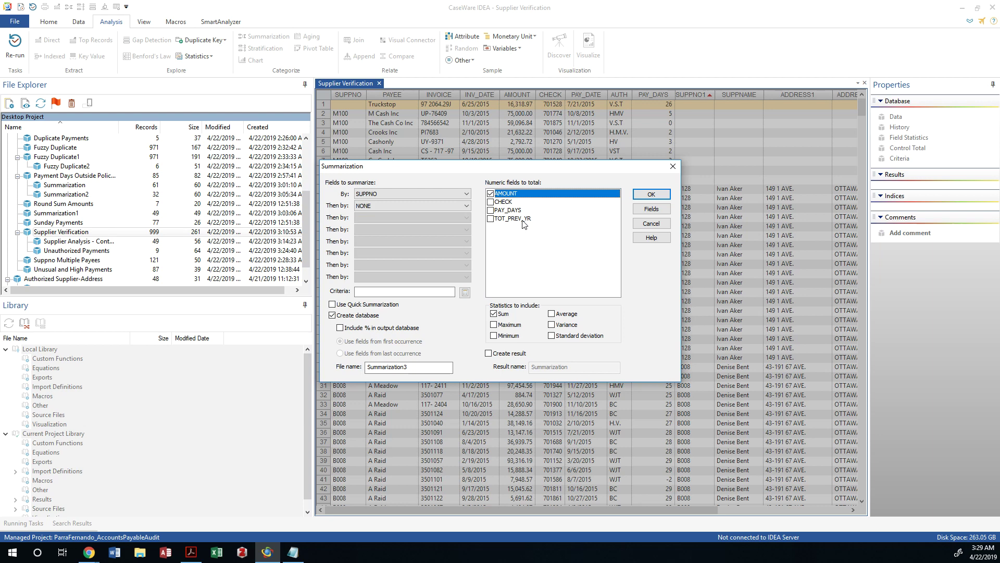
# Step: Carry PAYEE, SUPPNAME and TOT_PREV_YR into the summarization output as extra fields
pyautogui.click(655, 211)
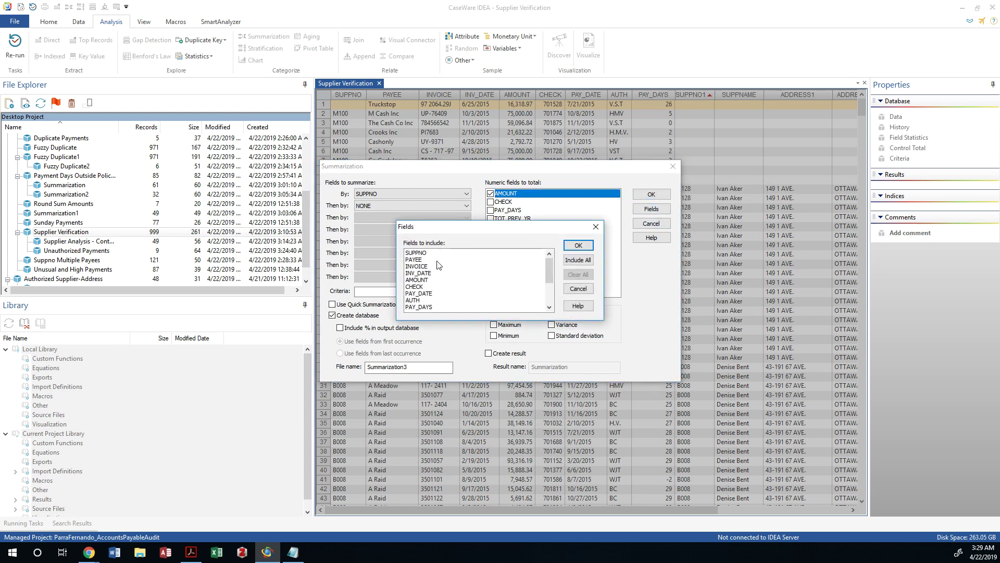
pyautogui.click(437, 260)
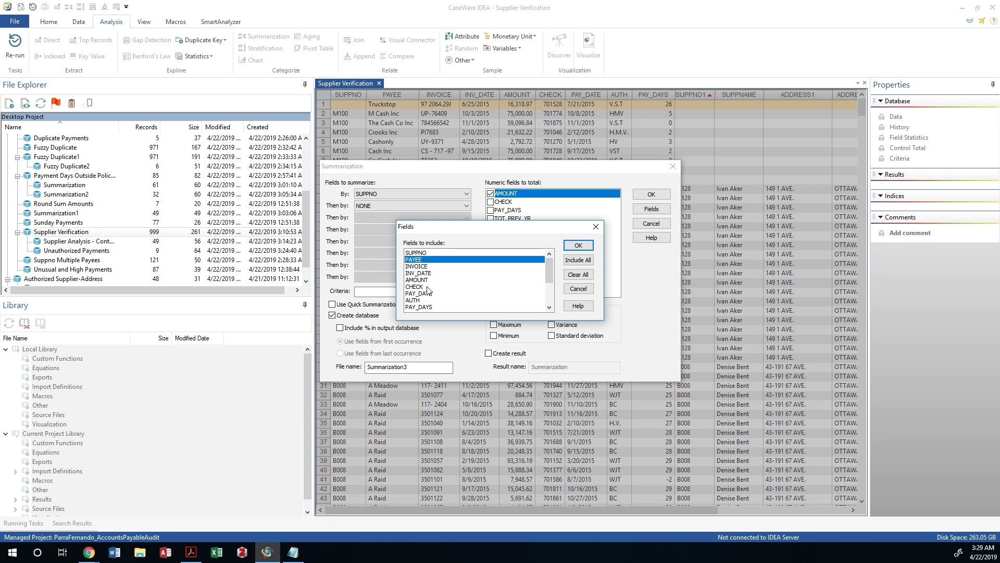
pyautogui.scroll(-3, 432, 274)
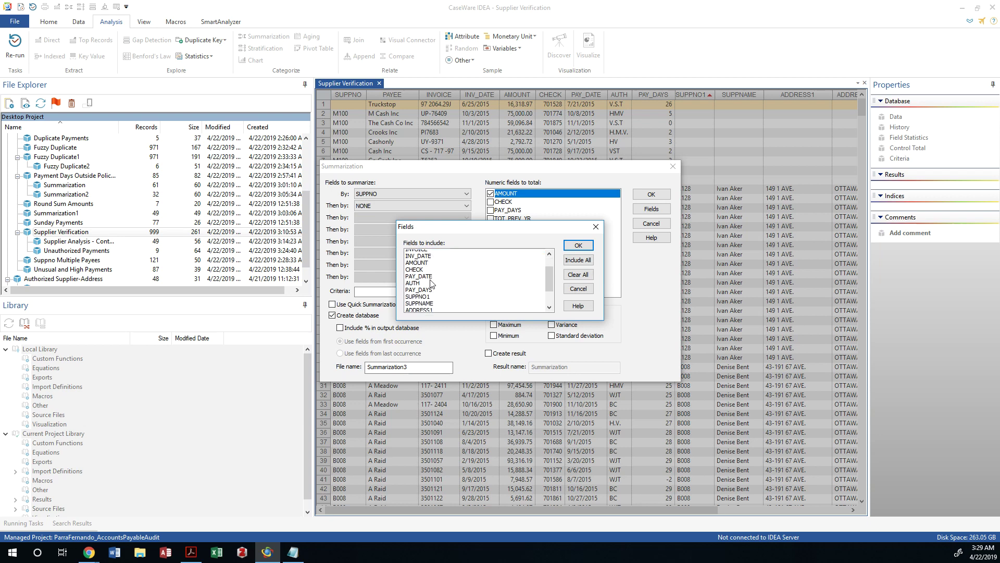
pyautogui.click(432, 273)
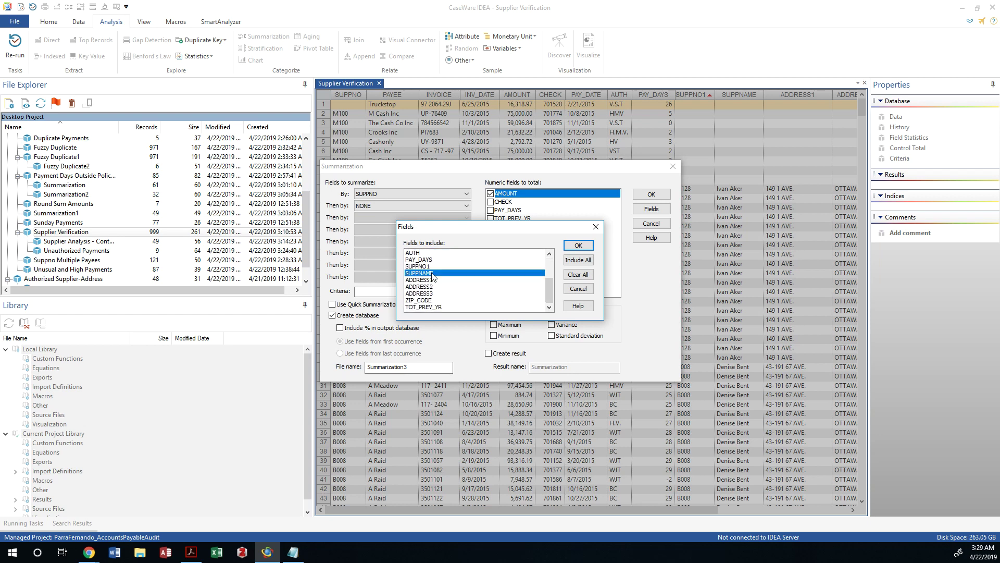
pyautogui.keyDown('ctrl'); pyautogui.click(430, 307); pyautogui.keyUp('ctrl')
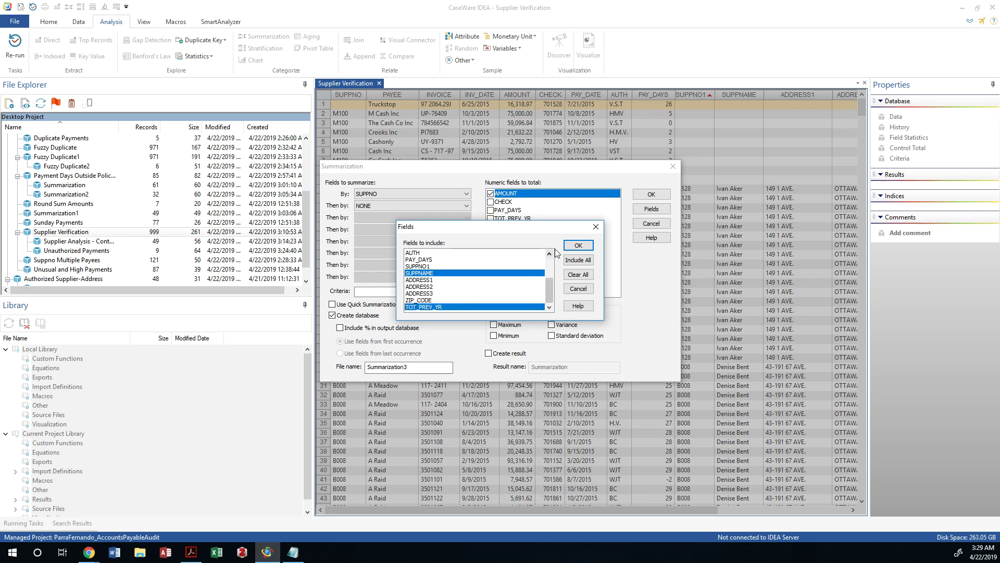
pyautogui.click(577, 245)
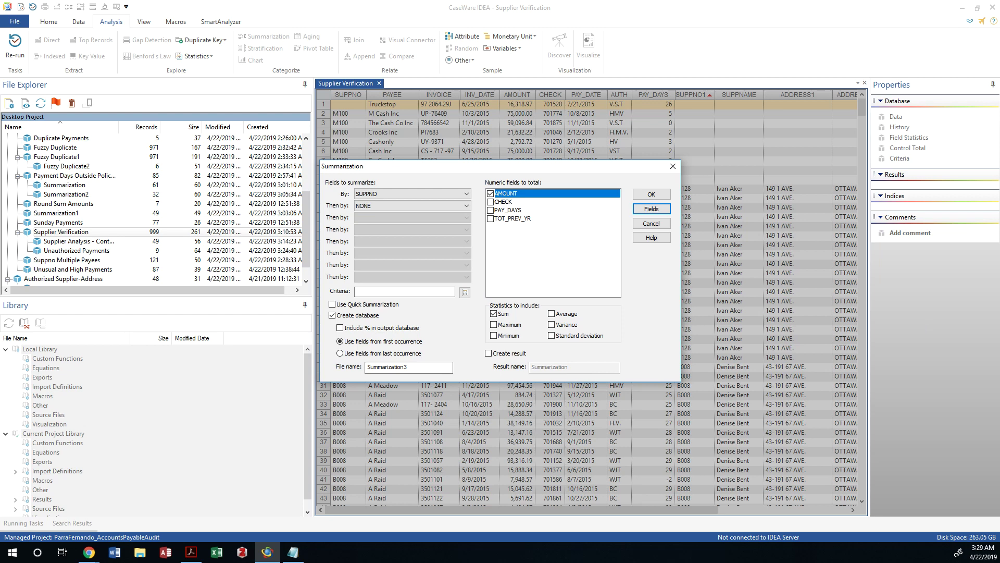
# Step: Name the output 'Payments by Supplier' and run the summarization, giving 49 supplier records
pyautogui.hotkey('alt', 'Tab')
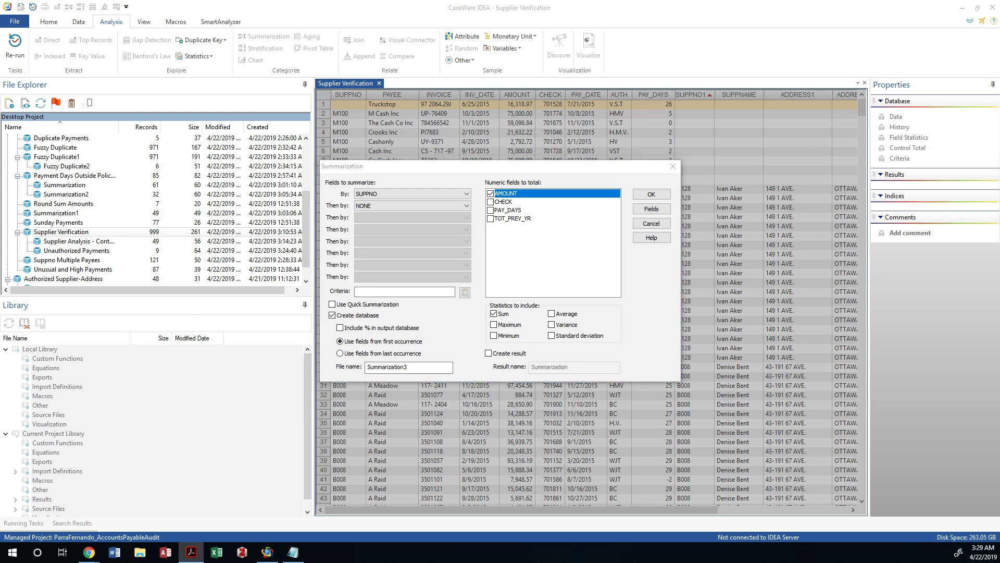
pyautogui.hotkey('alt', 'Tab')
pyautogui.write('Payments by Supplier')
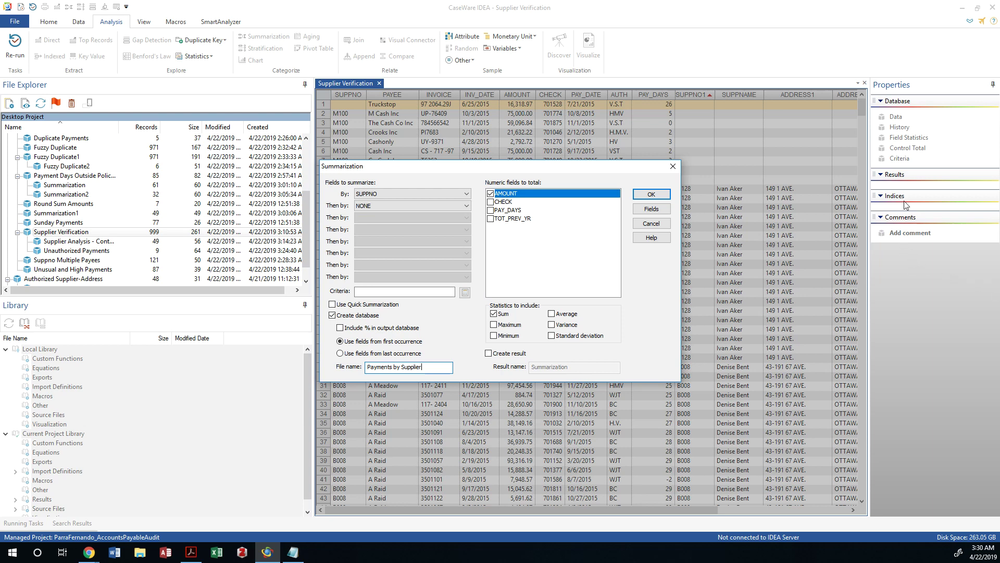
pyautogui.click(660, 194)
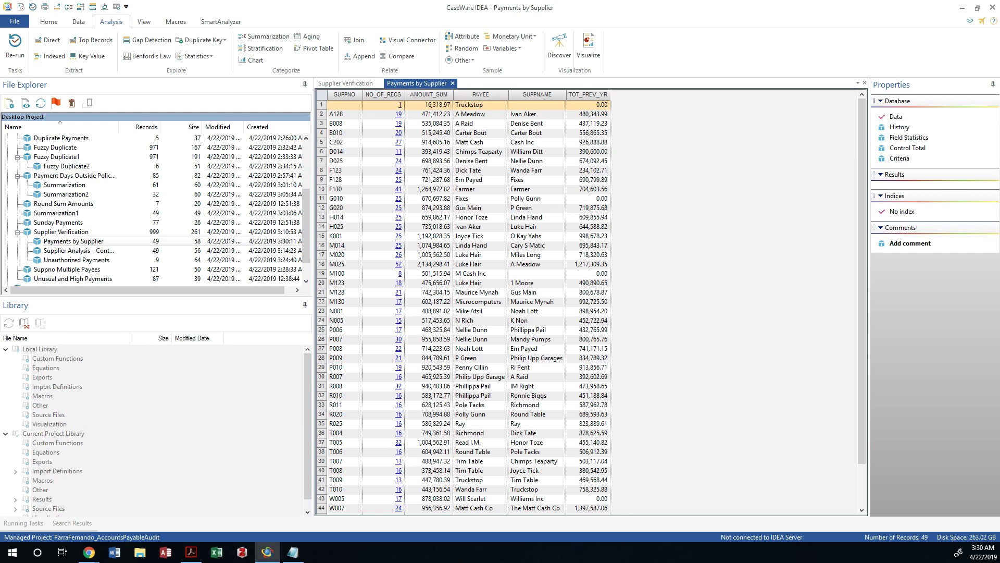
# Step: Sort Payments by Supplier descending by AMOUNT_SUM, from 2,134,298.41 down to 16,318.97
pyautogui.click(436, 97)
pyautogui.click(434, 95)
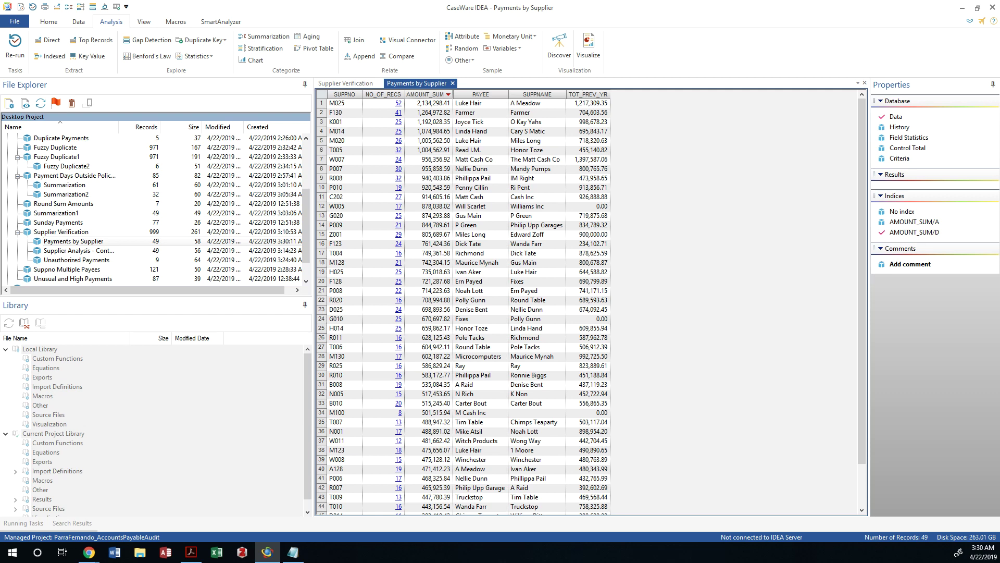
pyautogui.hotkey('alt', 'Tab')
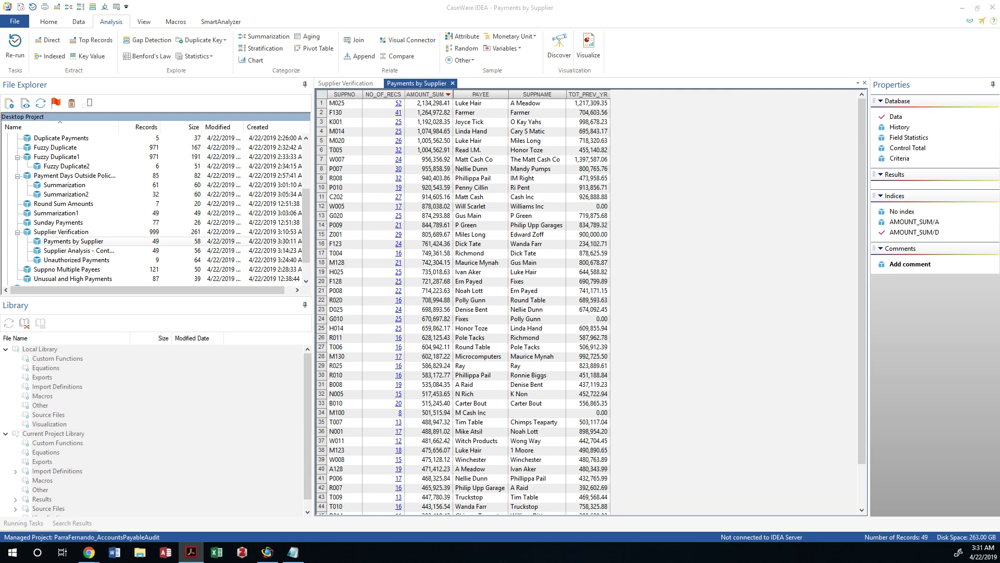
pyautogui.scroll(-2, 489, 309)
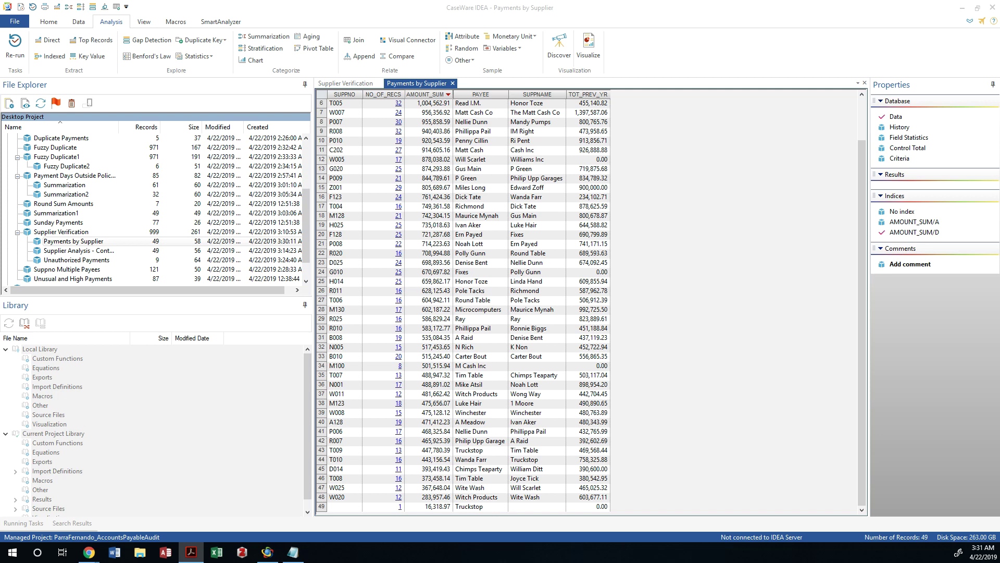
# Step: Start a direct extraction with output name 'Investigate due to high movement'
pyautogui.click(55, 46)
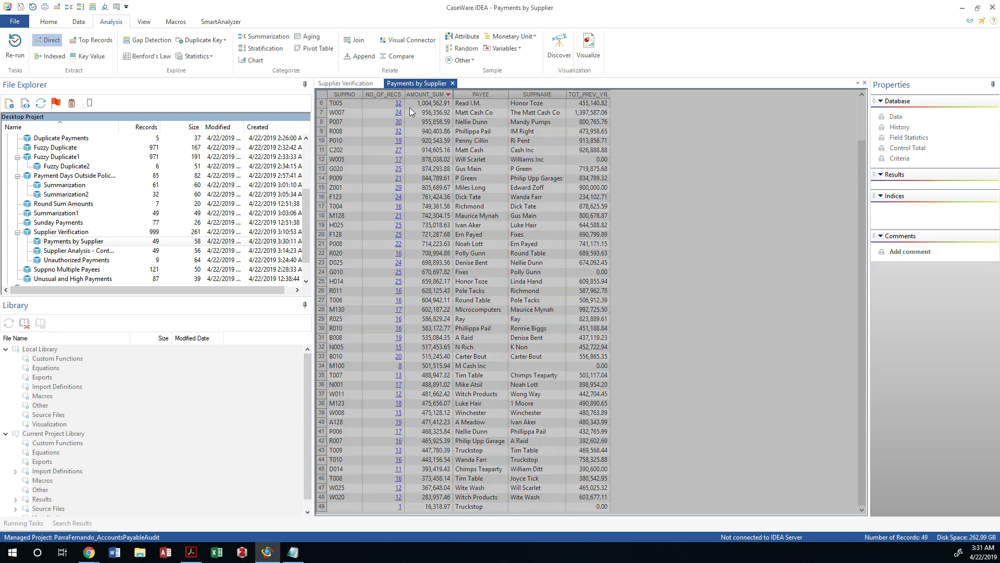
pyautogui.click(442, 266)
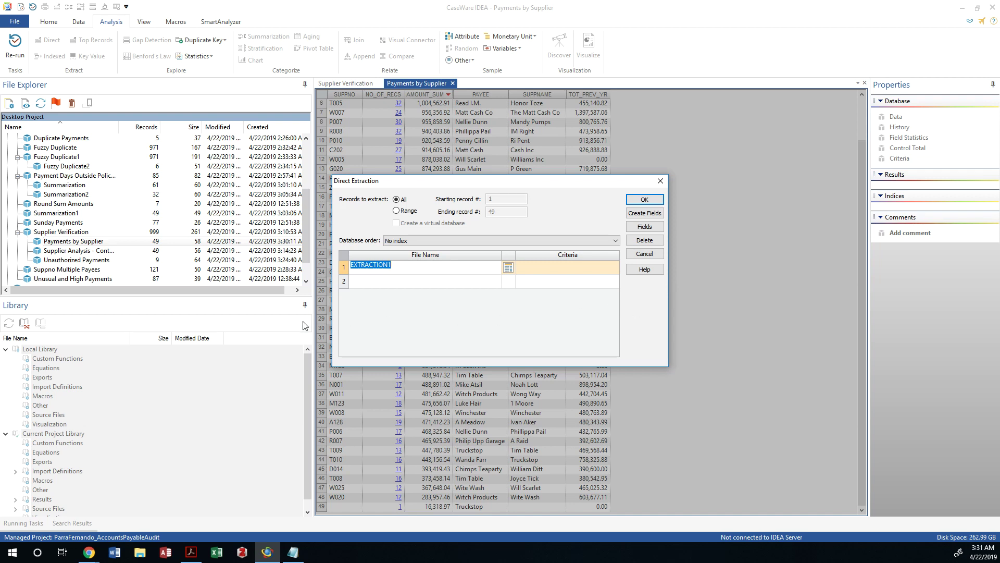
pyautogui.write('Investigate for')
pyautogui.hotkey('ctrl', 'shift', 'Left')
pyautogui.write('due to high movement')
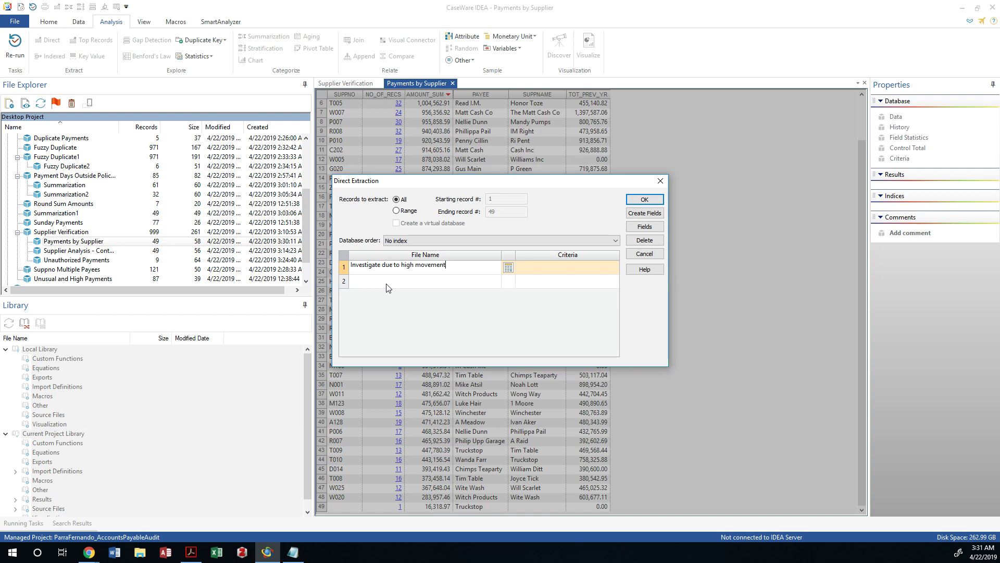
pyautogui.click(508, 267)
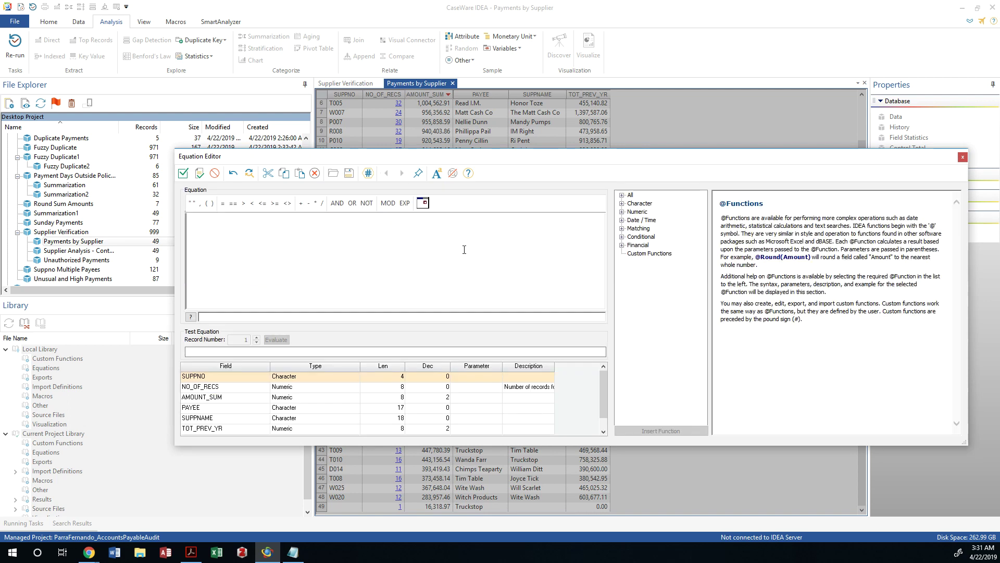
pyautogui.write('@Abs(AMOUNT_SUM - TOT_PREV_YR) * 100 / TOT_PREV_YR > 25')
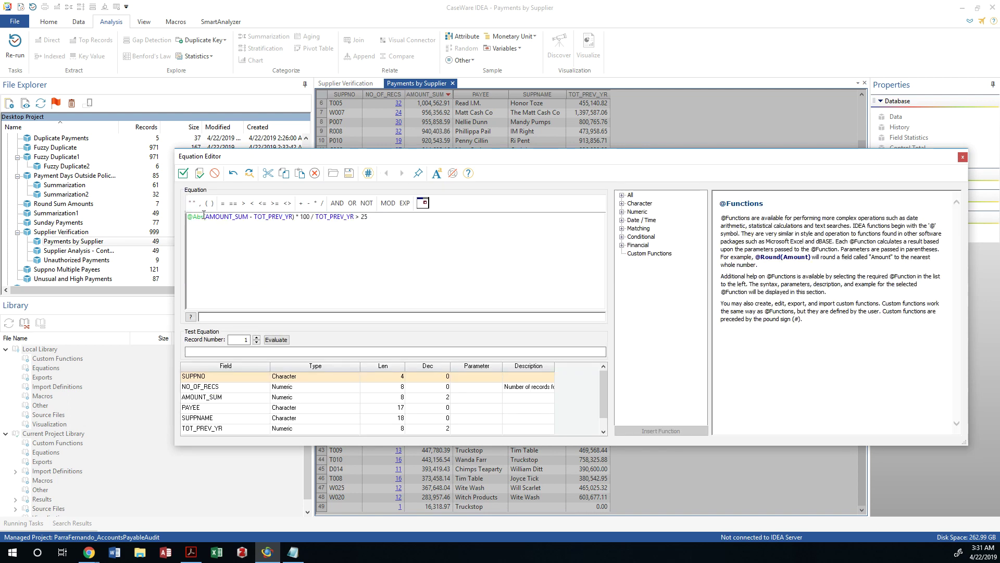
pyautogui.click(226, 217)
pyautogui.click(249, 217)
pyautogui.moveTo(250, 218); pyautogui.dragTo(207, 217)
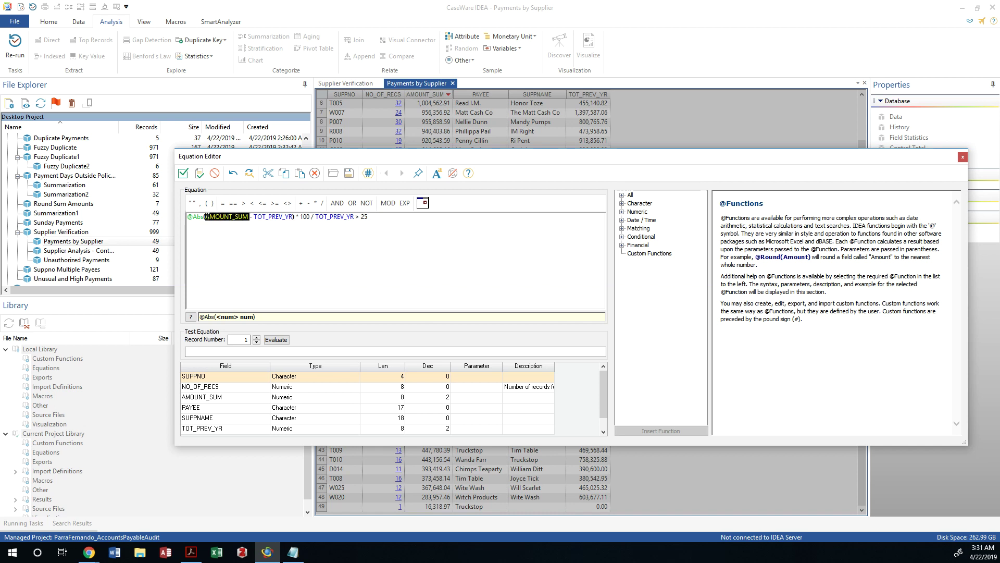
pyautogui.moveTo(255, 217); pyautogui.dragTo(364, 218)
pyautogui.click(292, 217)
pyautogui.write(')')
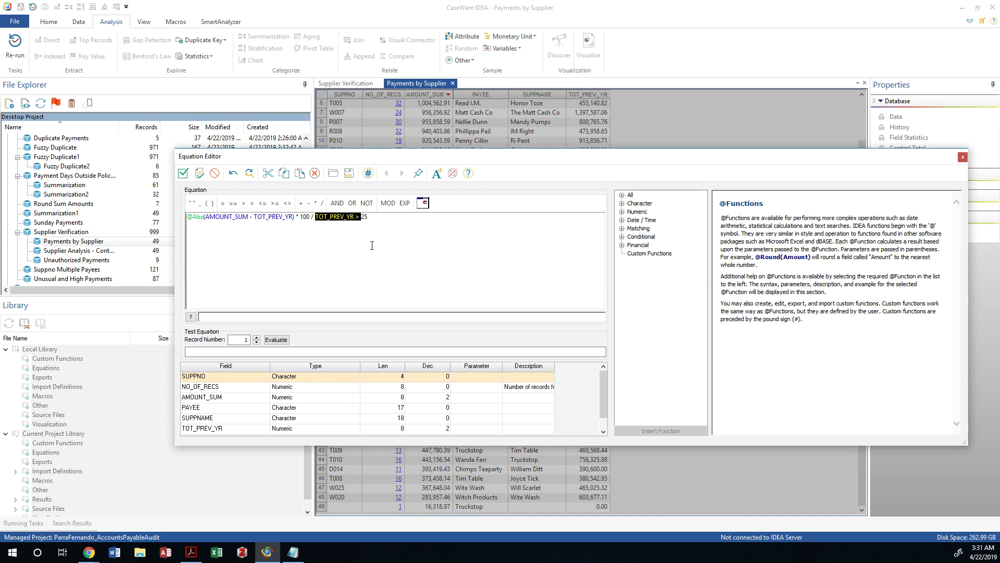
pyautogui.click(363, 230)
pyautogui.click(183, 173)
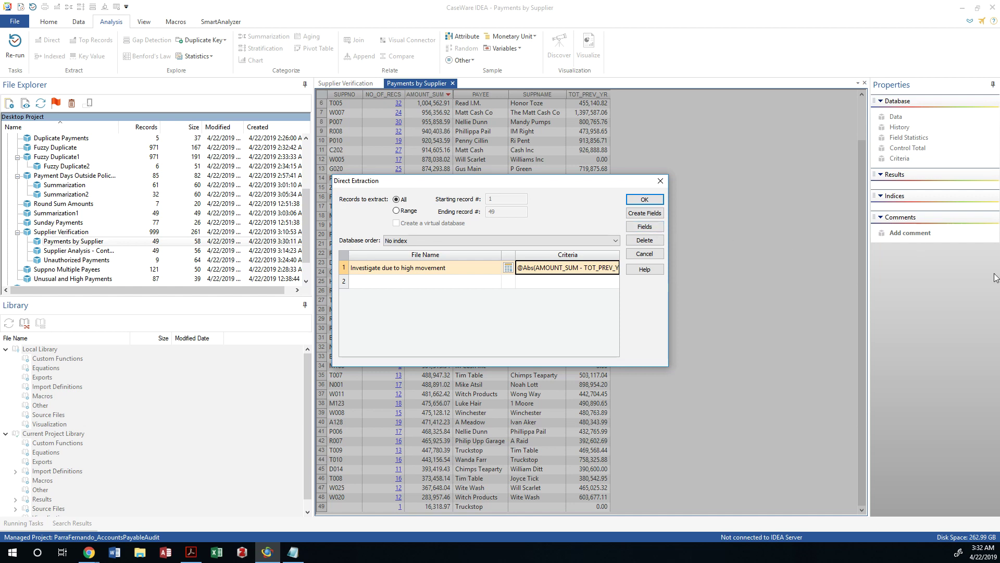
pyautogui.click(645, 200)
# Step: Add a multistate field TEST with the description 'Yes, No, N/A'
pyautogui.click(643, 215)
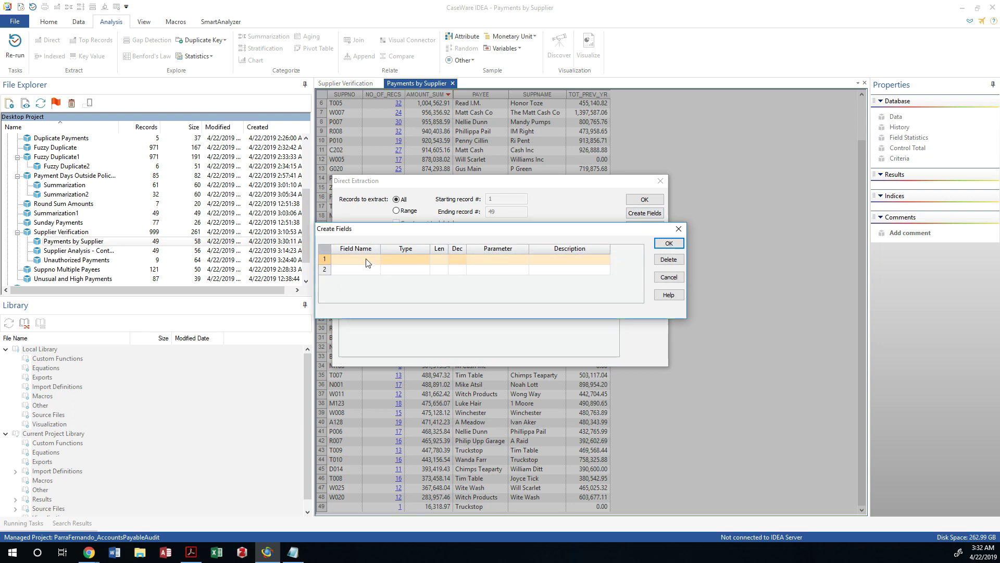
pyautogui.click(366, 262)
pyautogui.write('TEST')
pyautogui.press('Tab')
pyautogui.click(388, 261)
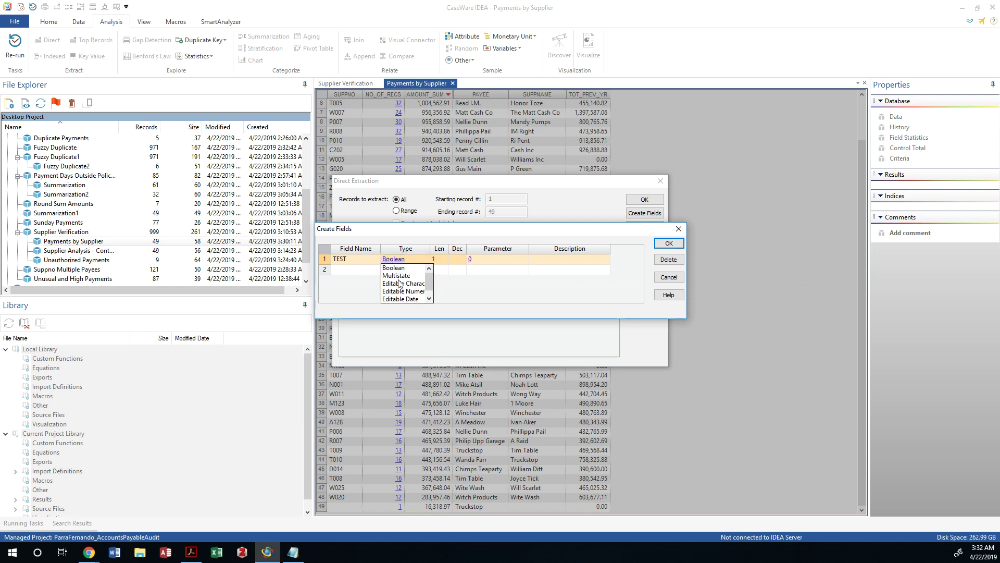
pyautogui.click(399, 276)
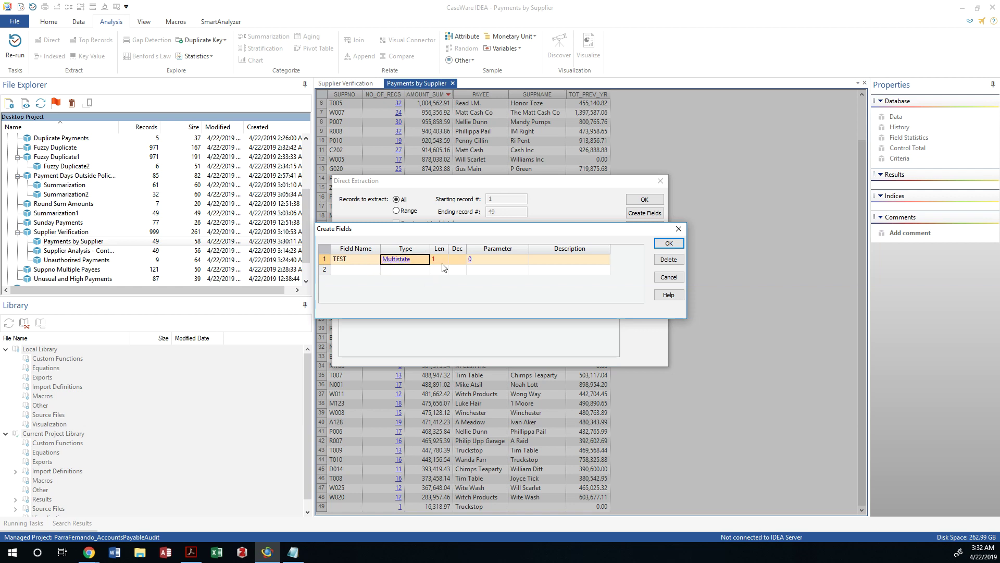
pyautogui.click(456, 261)
pyautogui.click(558, 261)
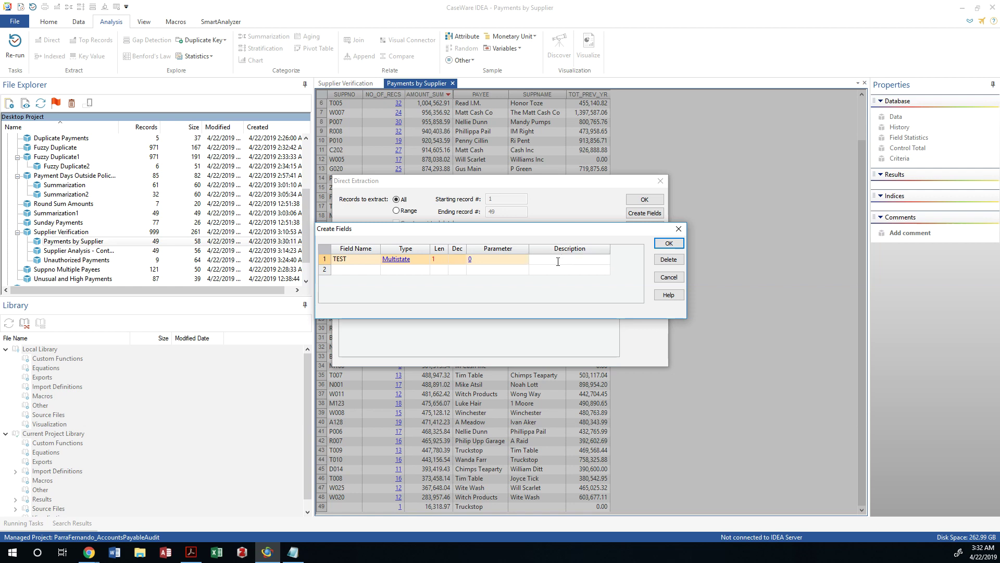
pyautogui.write('Yes, No, N/A')
# Step: Add an editable character field COMMENT, length 100, empty default, described 'Additonal Comments'
pyautogui.click(359, 270)
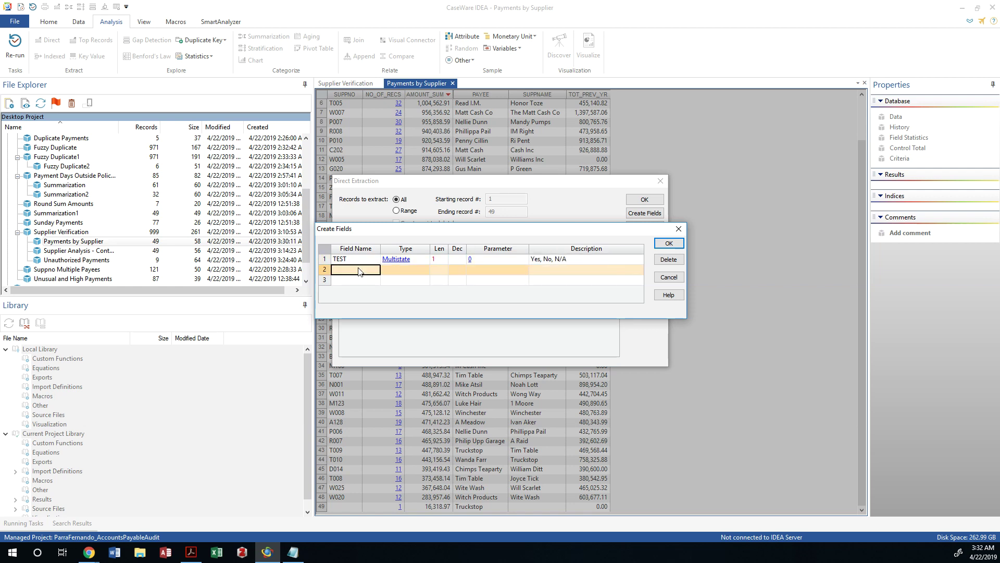
pyautogui.write('COMMENT')
pyautogui.press('Escape')
pyautogui.write('COMMENT')
pyautogui.click(406, 270)
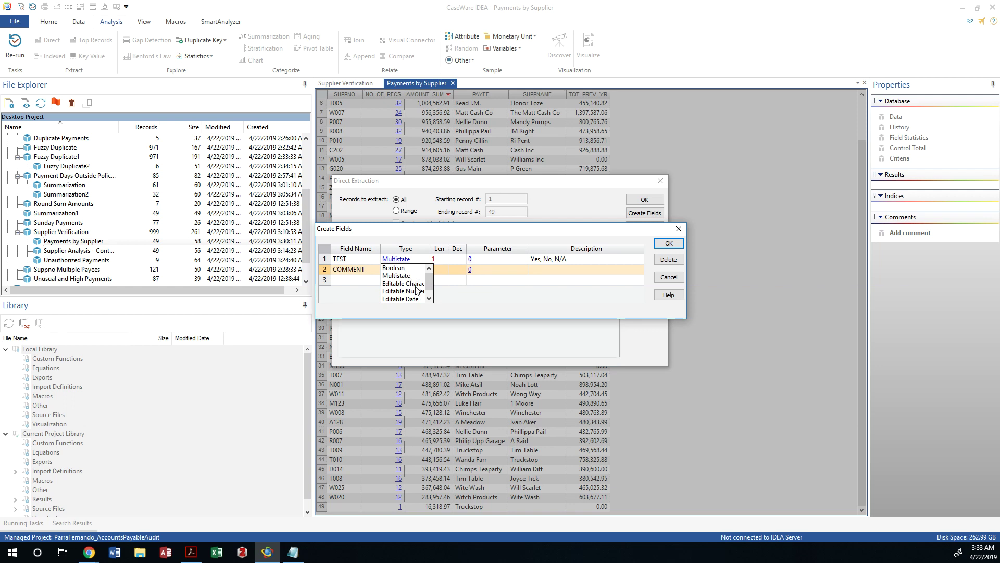
pyautogui.click(415, 286)
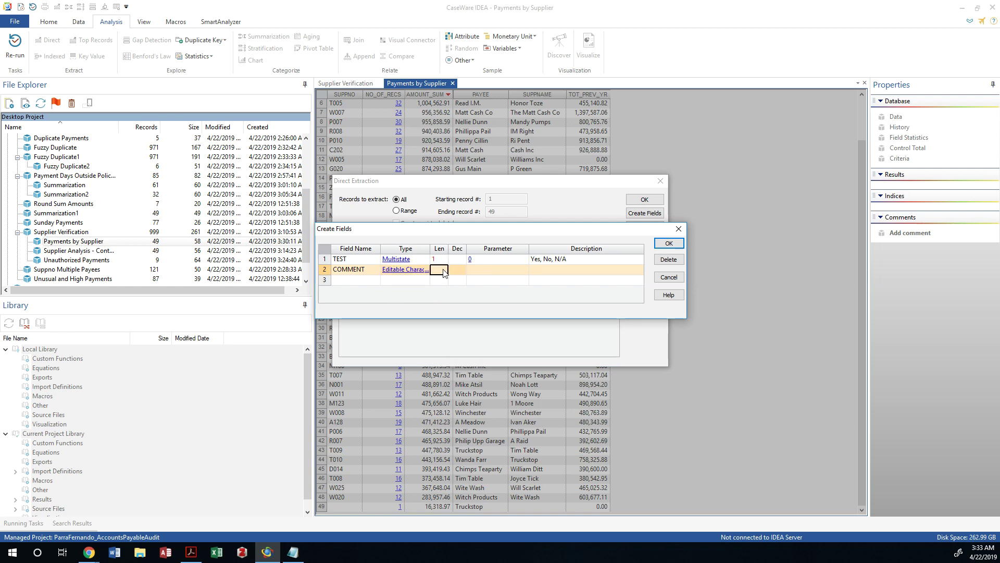
pyautogui.write('100')
pyautogui.click(491, 270)
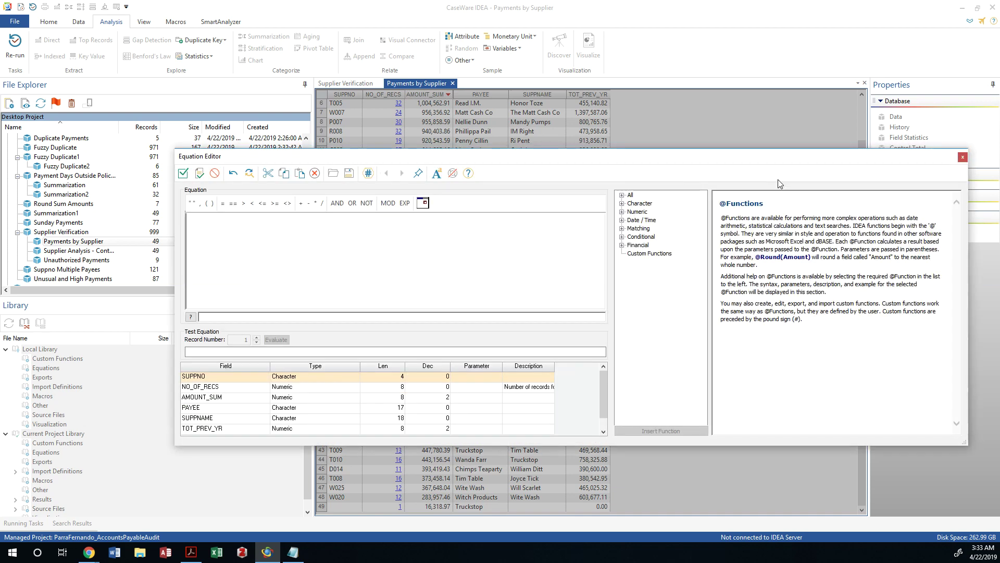
pyautogui.click(191, 176)
pyautogui.click(474, 267)
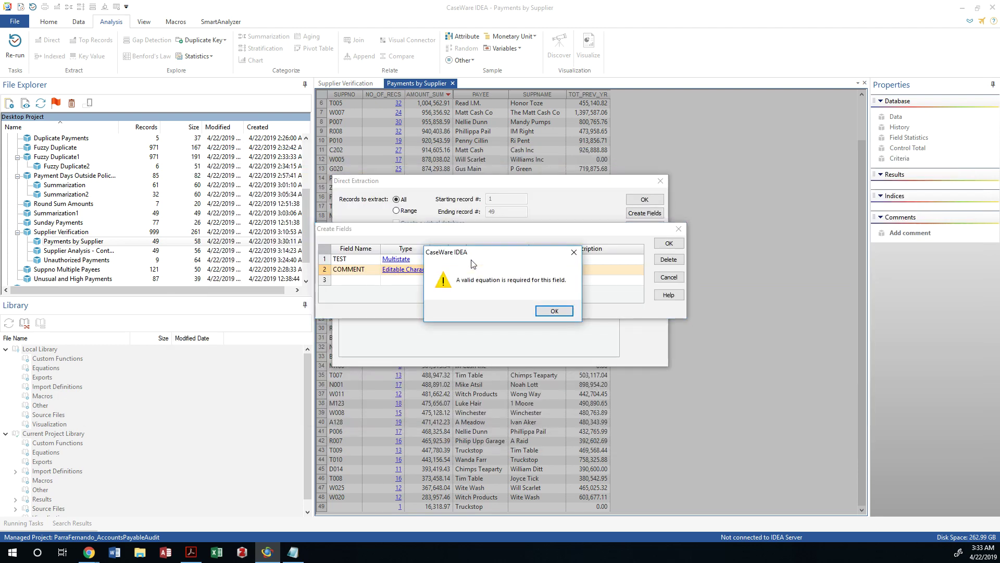
pyautogui.click(541, 307)
pyautogui.click(504, 267)
pyautogui.click(554, 310)
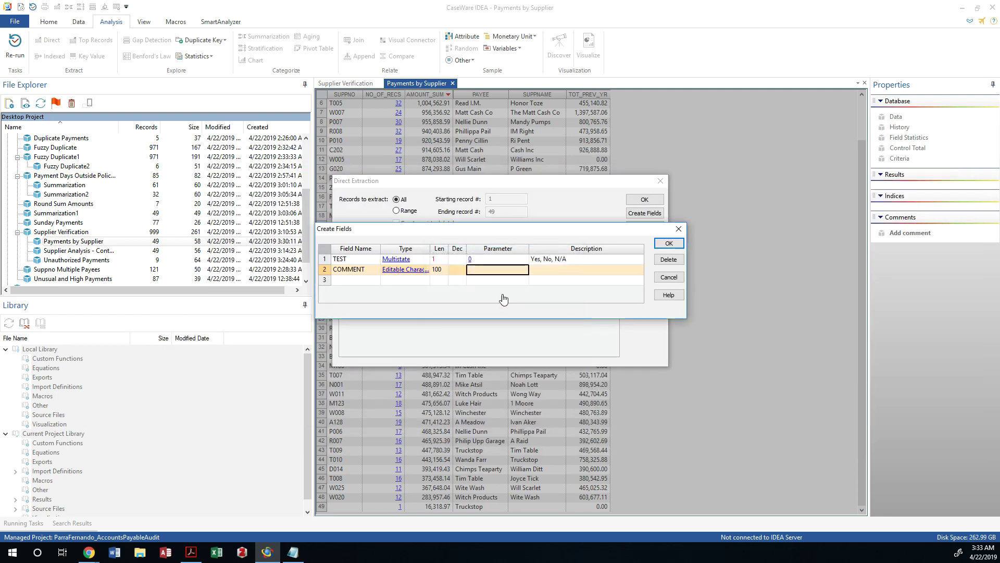
pyautogui.click(493, 270)
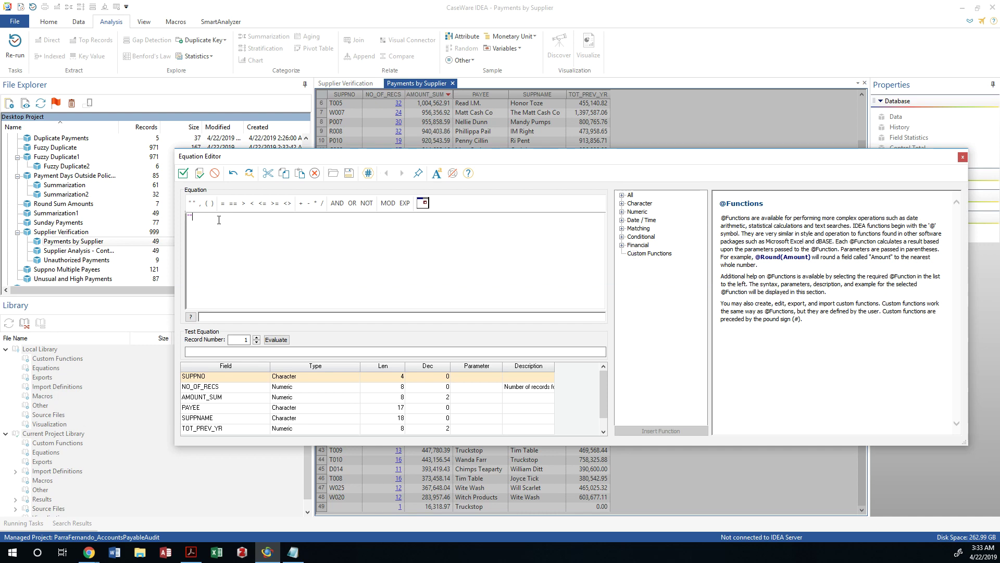
pyautogui.click(183, 173)
pyautogui.click(551, 270)
pyautogui.write('Additonal Comments')
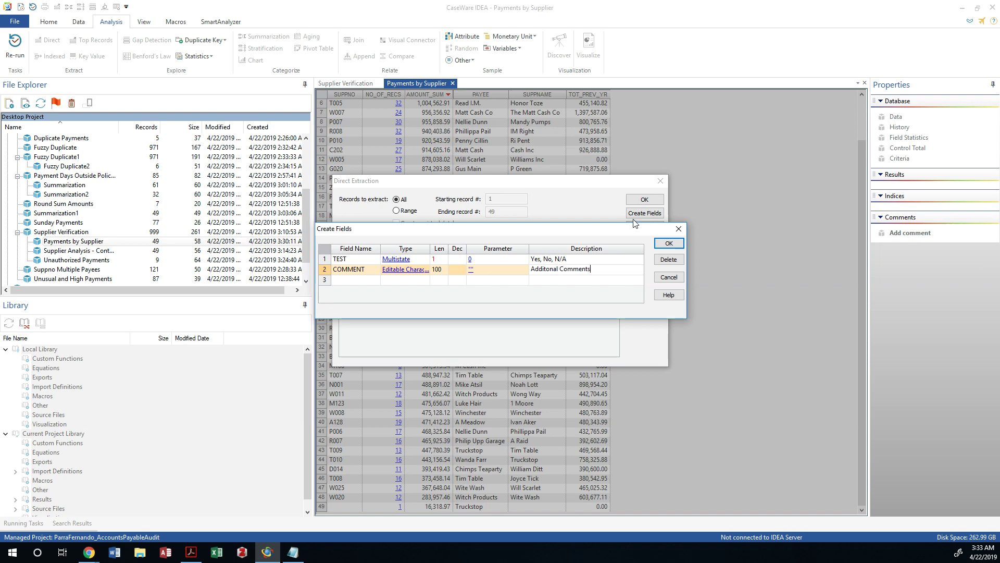
# Step: Change TEST's default value from 0 to -1 and confirm the two new fields
pyautogui.click(470, 261)
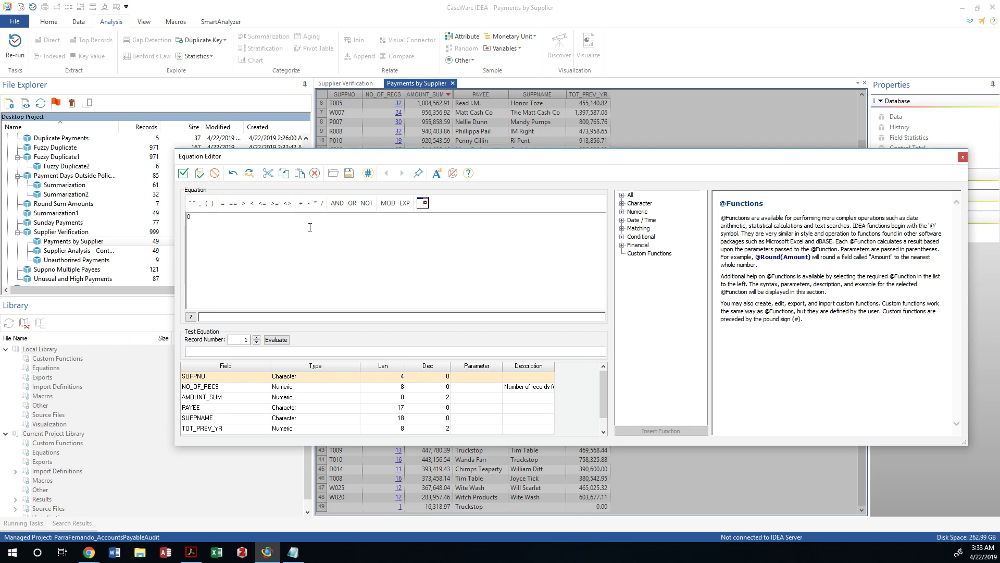
pyautogui.hotkey('ctrl', 'a')
pyautogui.write('-1')
pyautogui.click(183, 173)
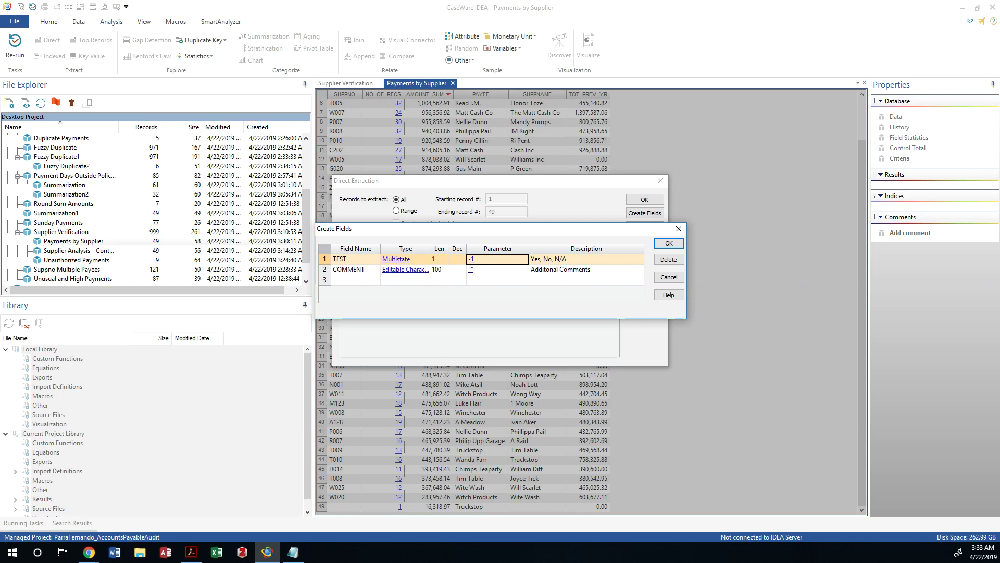
pyautogui.click(668, 243)
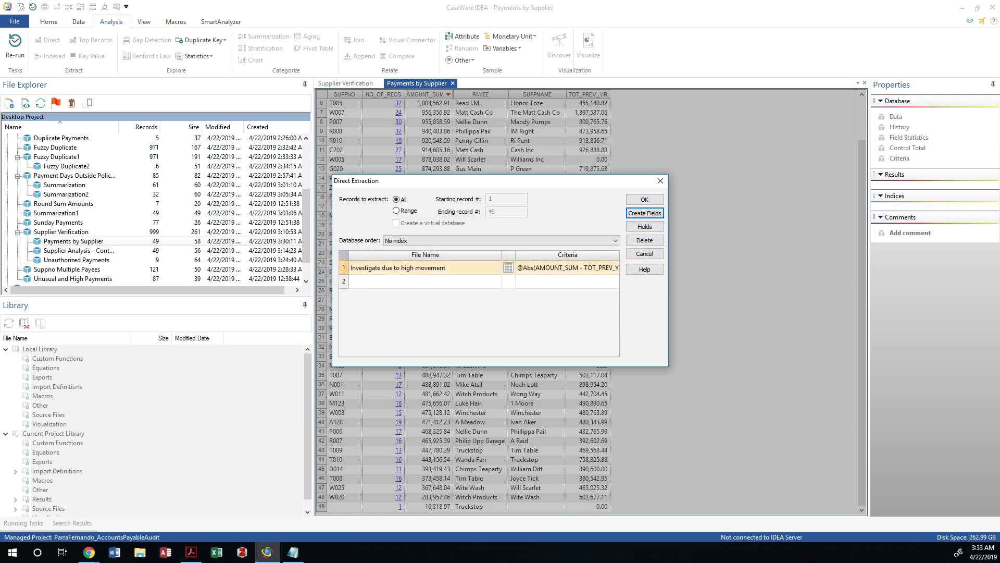
# Step: Run the direct extraction to create the 14-record Investigate due to high movement database
pyautogui.click(640, 200)
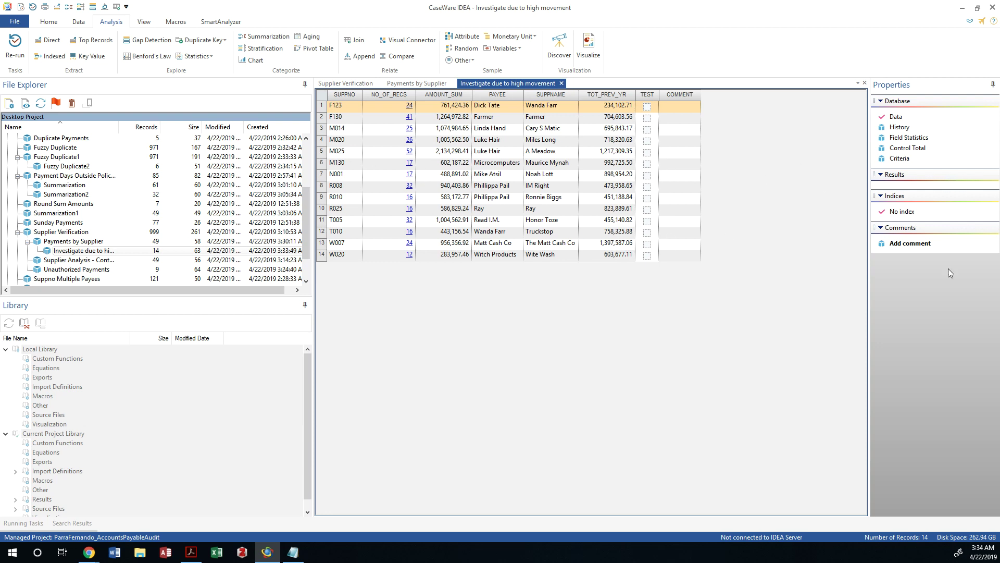
pyautogui.click(630, 145)
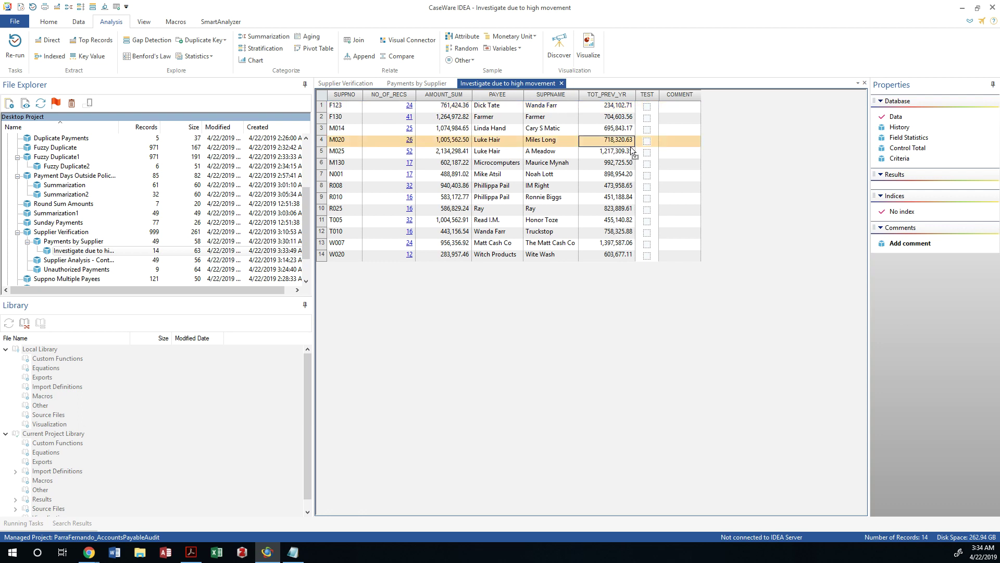
# Step: Set AMOUNT_SUM as the control total field and calculate it now (12,130,760.68)
pyautogui.click(912, 149)
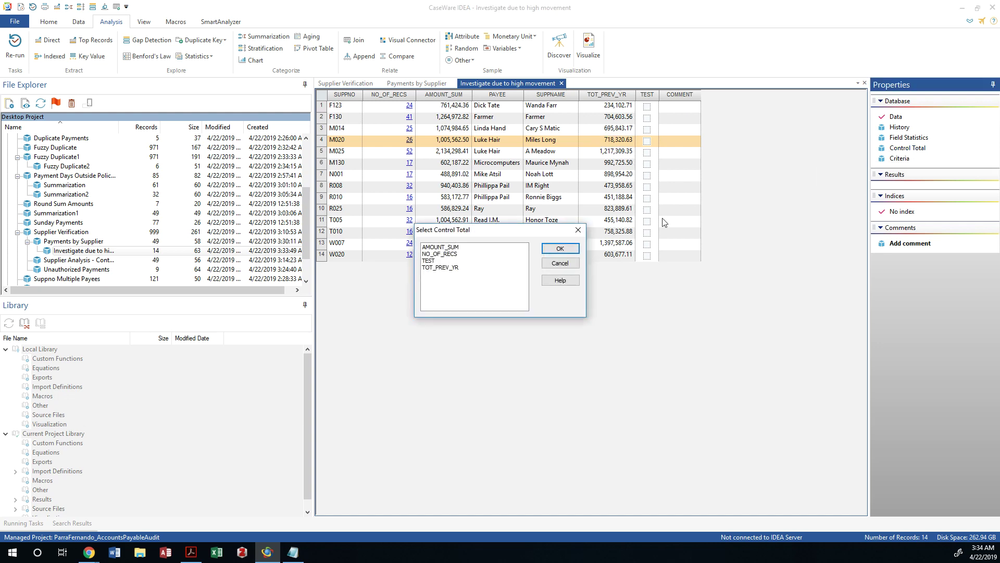
pyautogui.click(440, 247)
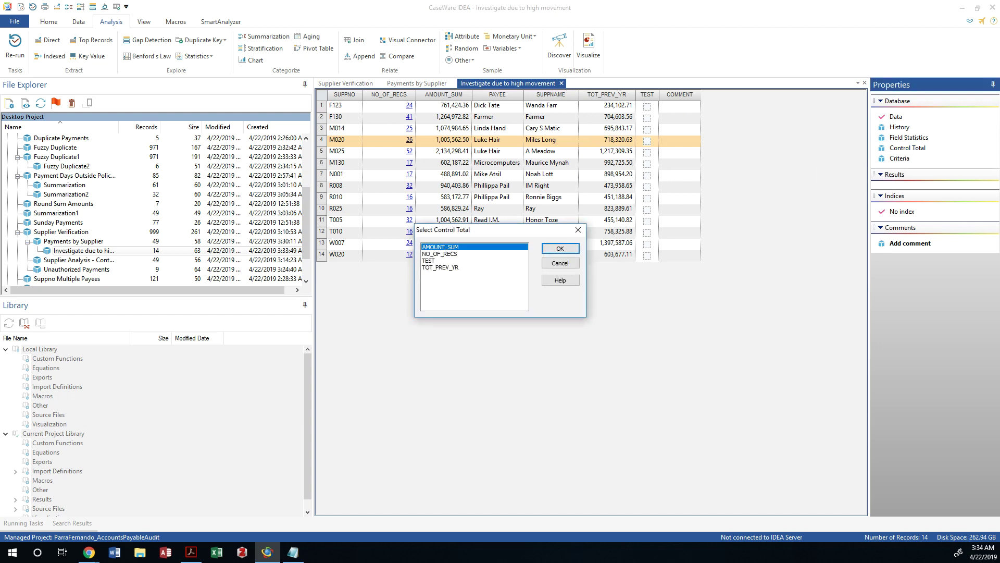
pyautogui.click(572, 251)
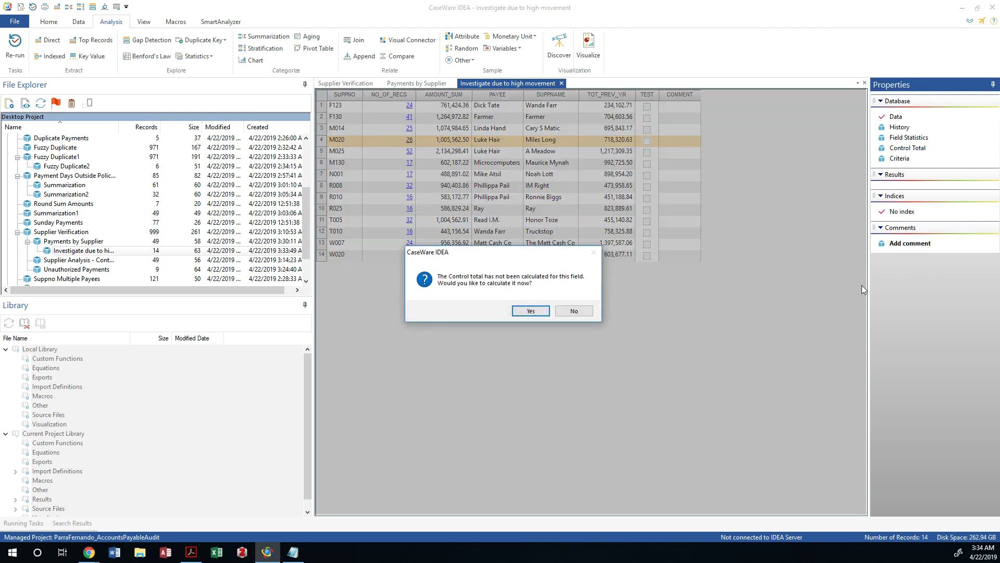
pyautogui.click(536, 311)
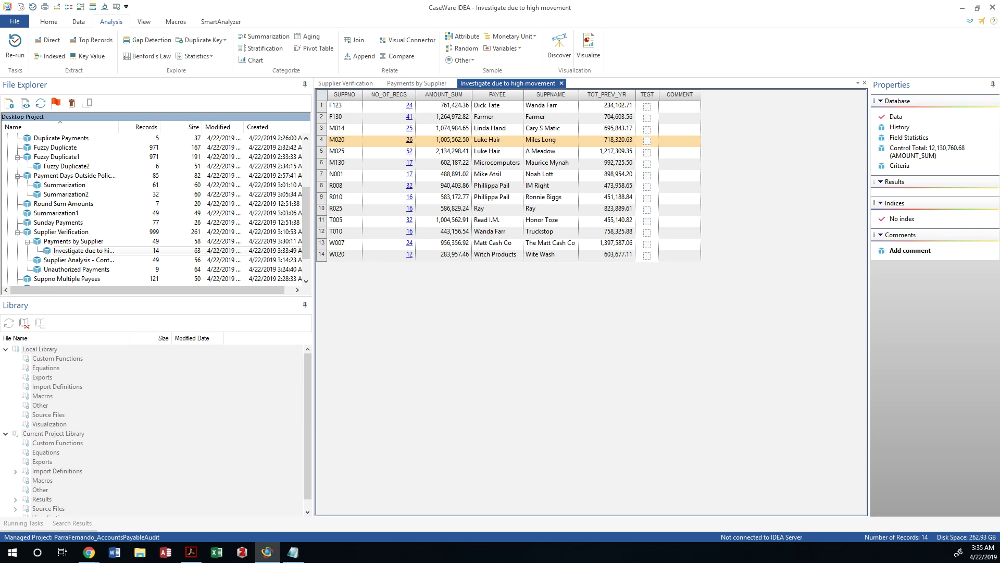
# Step: Tick TEST for F123 and comment 'Investigate reason for large increase in payments'
pyautogui.click(647, 106)
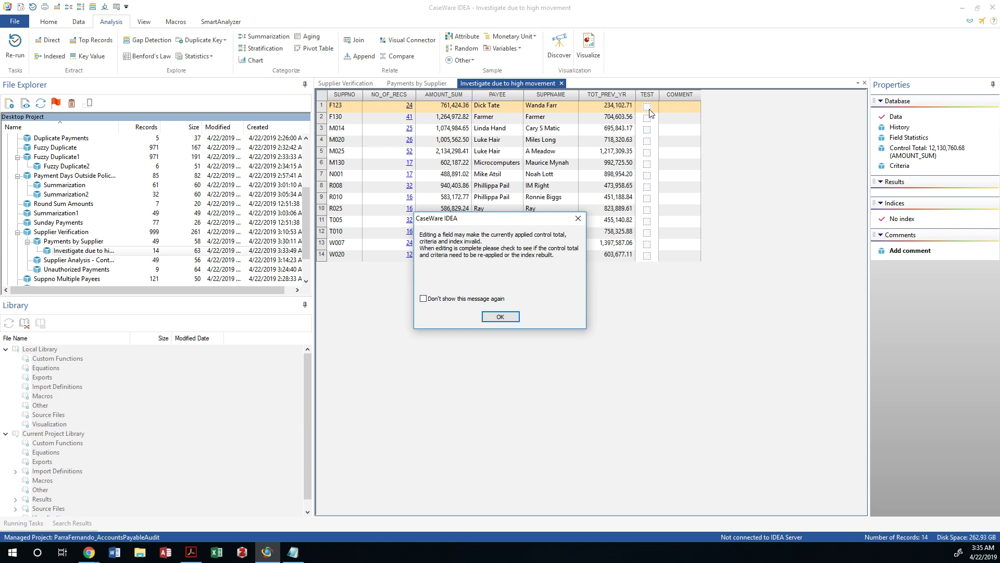
pyautogui.click(508, 316)
pyautogui.click(647, 107)
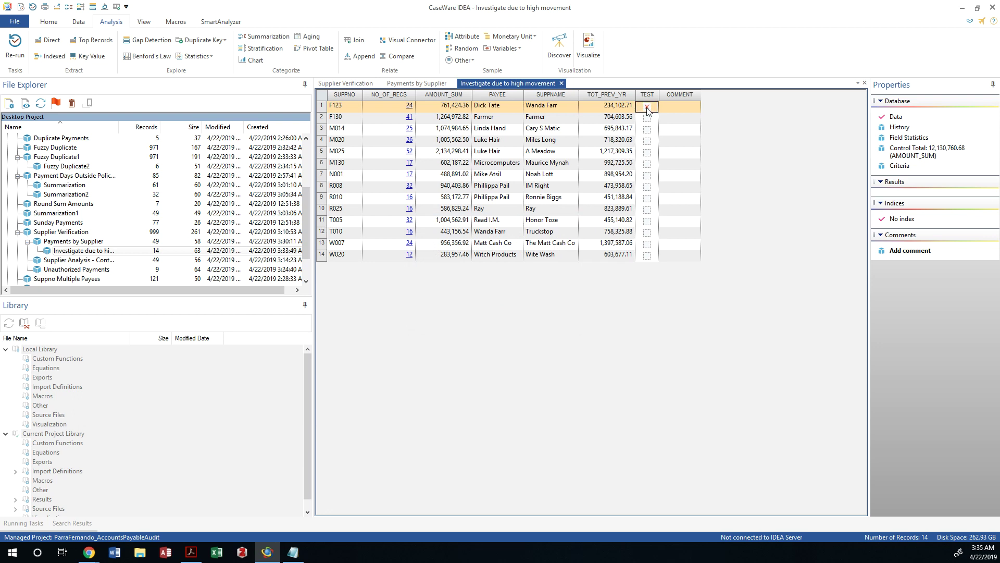
pyautogui.click(676, 105)
pyautogui.write('Investigate reason for ')
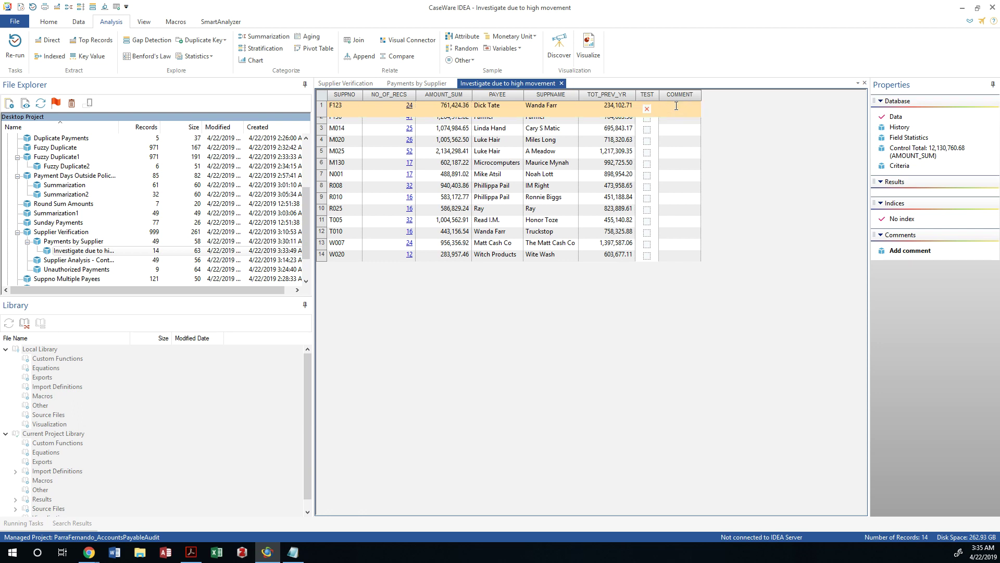
pyautogui.write('large inc')
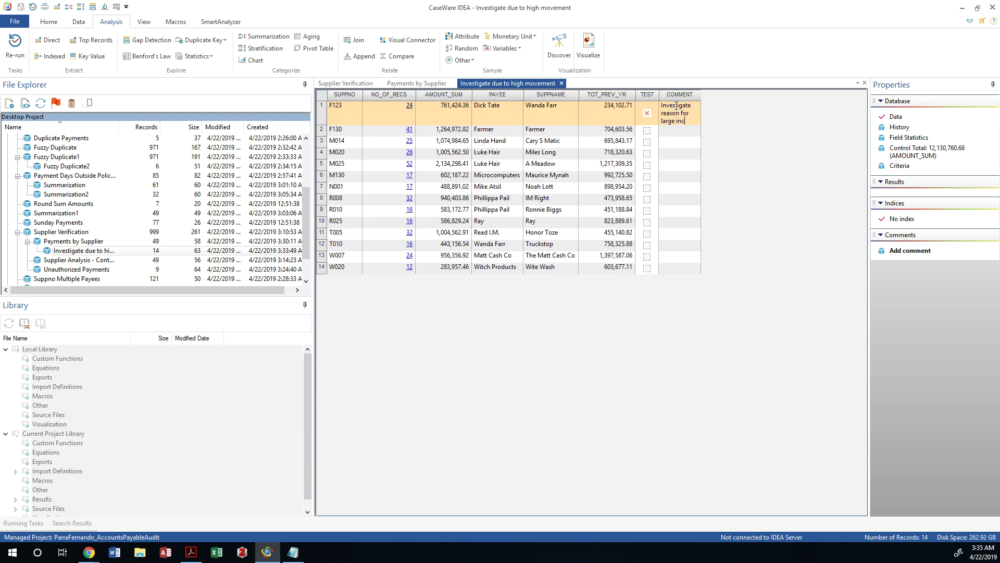
pyautogui.write('rease in payment')
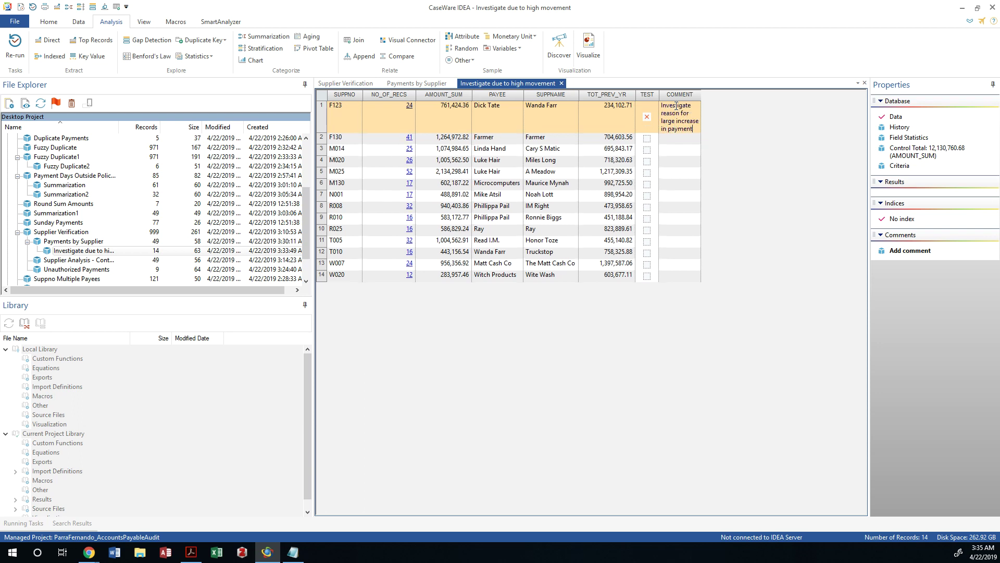
pyautogui.write('s')
pyautogui.press('Return')
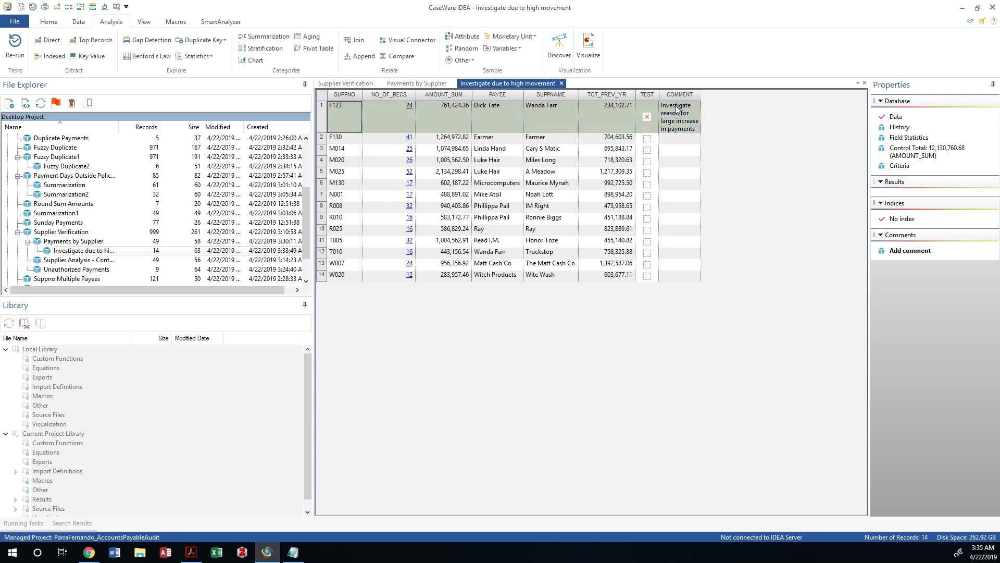
# Step: Tick TEST for F130, paste F123's comment into its row, and widen the COMMENT column
pyautogui.click(647, 138)
pyautogui.click(670, 140)
pyautogui.click(669, 140)
pyautogui.press('Up')
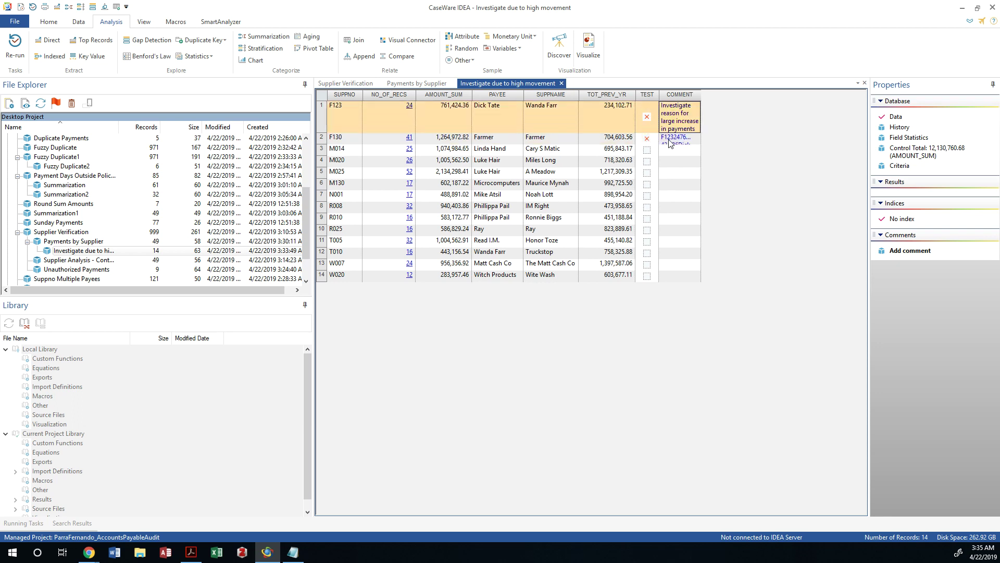
pyautogui.click(670, 142)
pyautogui.click(687, 121)
pyautogui.click(686, 120)
pyautogui.press('Home')
pyautogui.press('Right')
pyautogui.press('Right')
pyautogui.press('Right')
pyautogui.press('Right')
pyautogui.press('Right')
pyautogui.press('Right')
pyautogui.press('Right')
pyautogui.press('Down')
pyautogui.write('Investigate reason for large increase in payments')
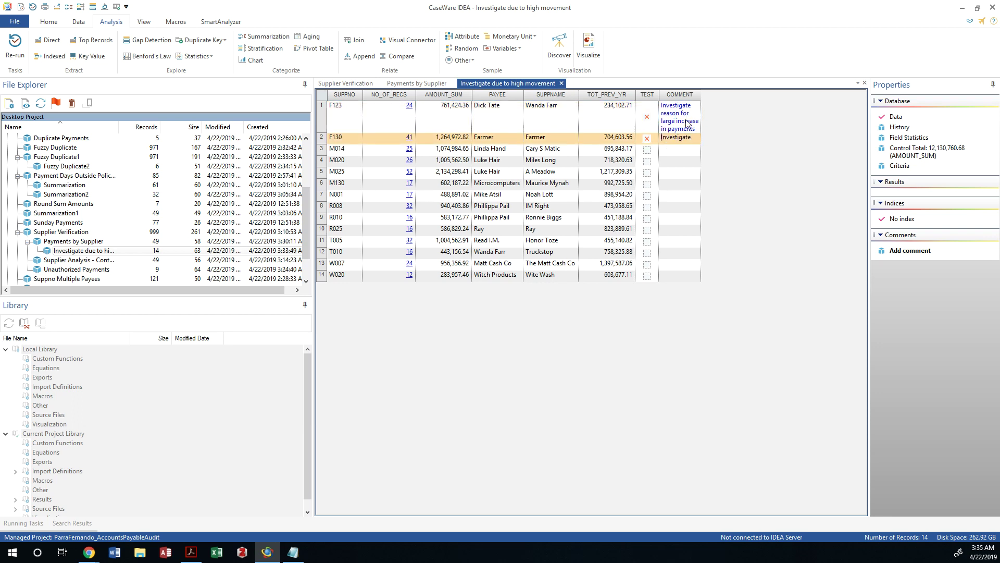
pyautogui.hotkey('ctrl', 'Down')
pyautogui.click(684, 140)
pyautogui.moveTo(700, 94); pyautogui.dragTo(790, 93)
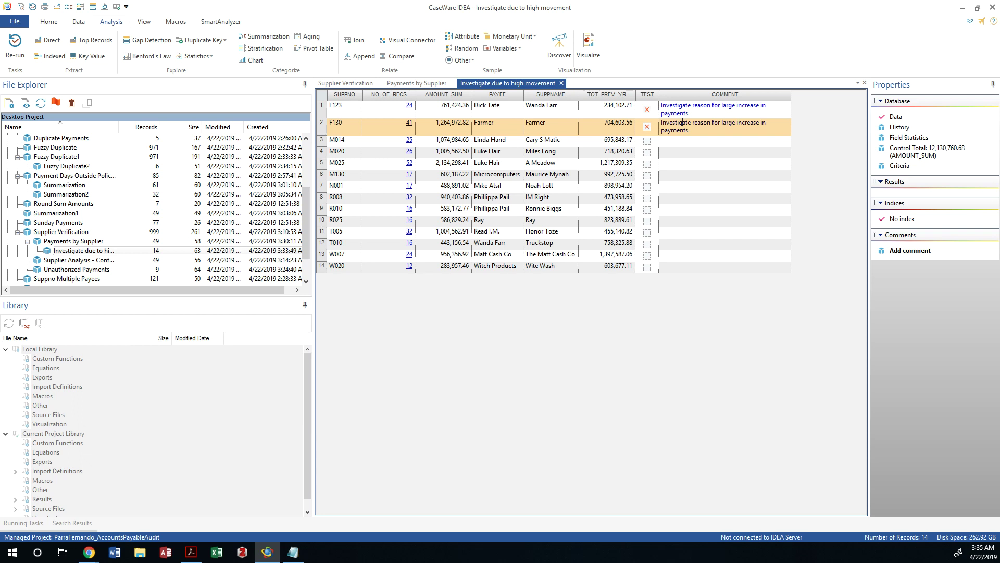
# Step: Tick TEST for M020 and N001, give R010 a question mark, then view the database history
pyautogui.click(646, 152)
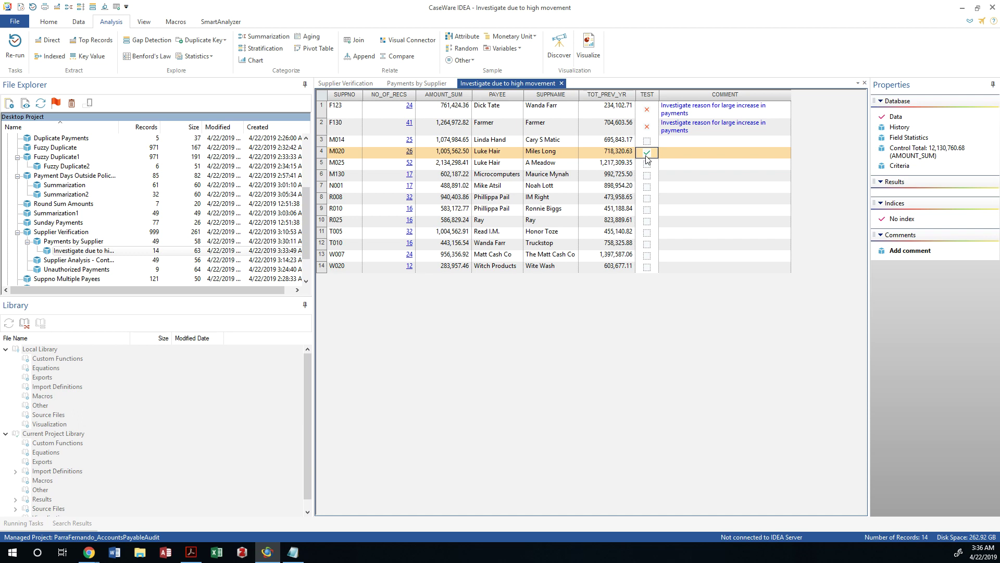
pyautogui.click(646, 189)
pyautogui.click(647, 188)
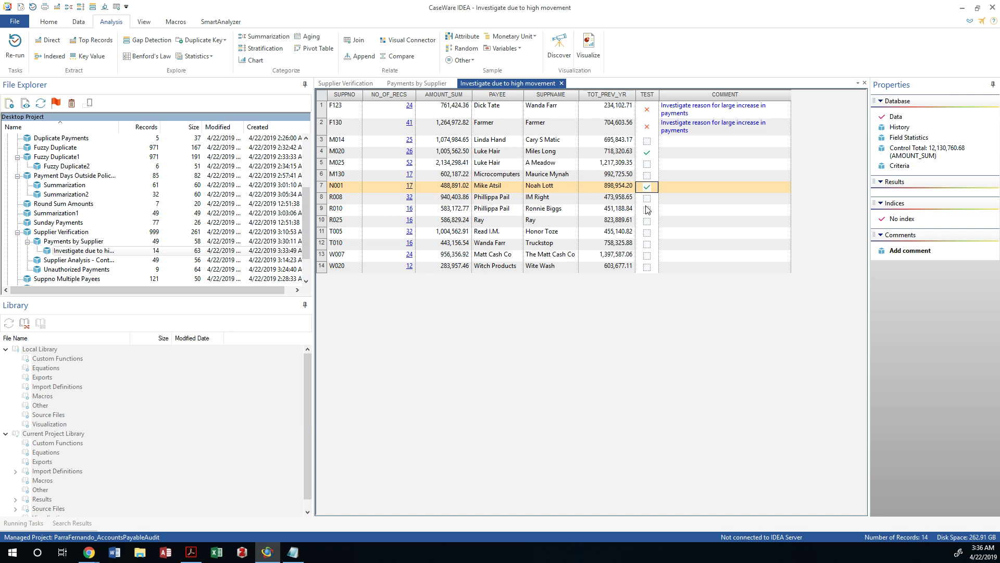
pyautogui.click(649, 210)
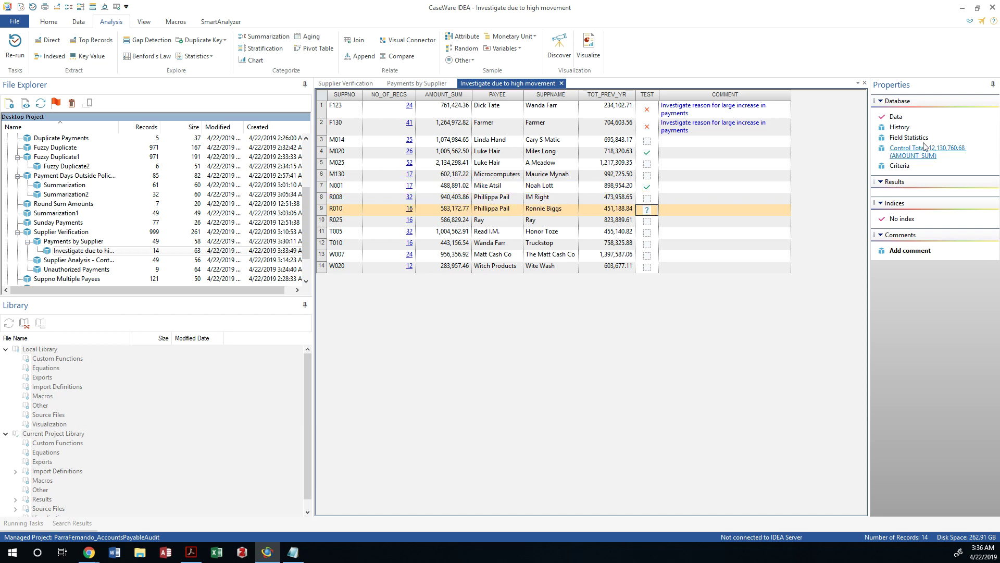
pyautogui.click(897, 128)
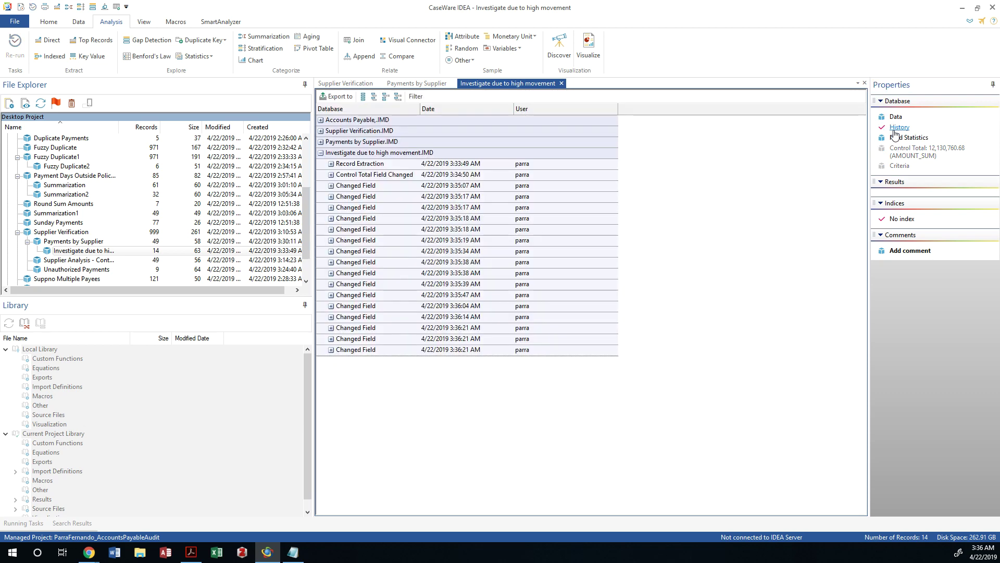
# Step: Switch from the history back to the Investigate due to high movement data view
pyautogui.click(437, 85)
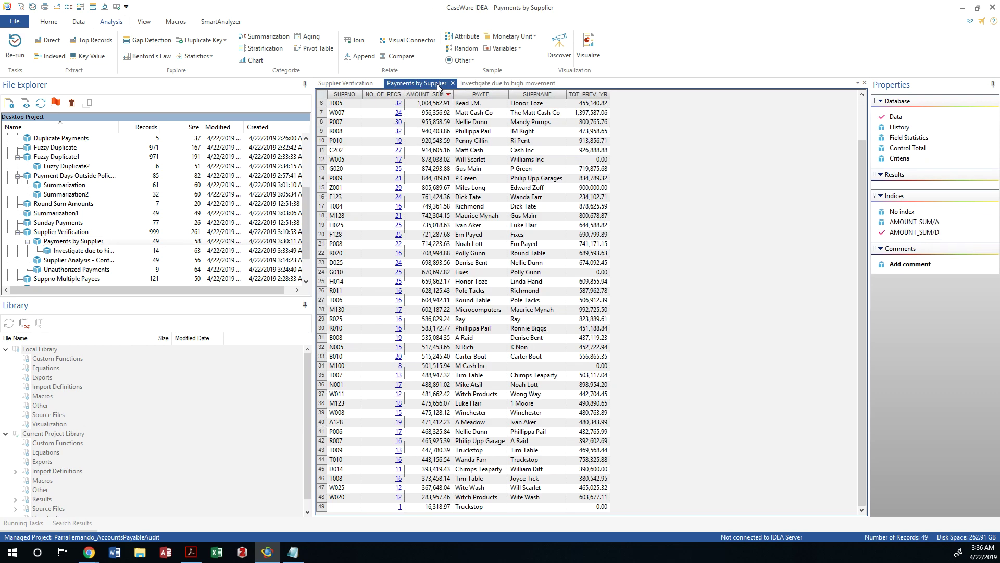
pyautogui.click(483, 86)
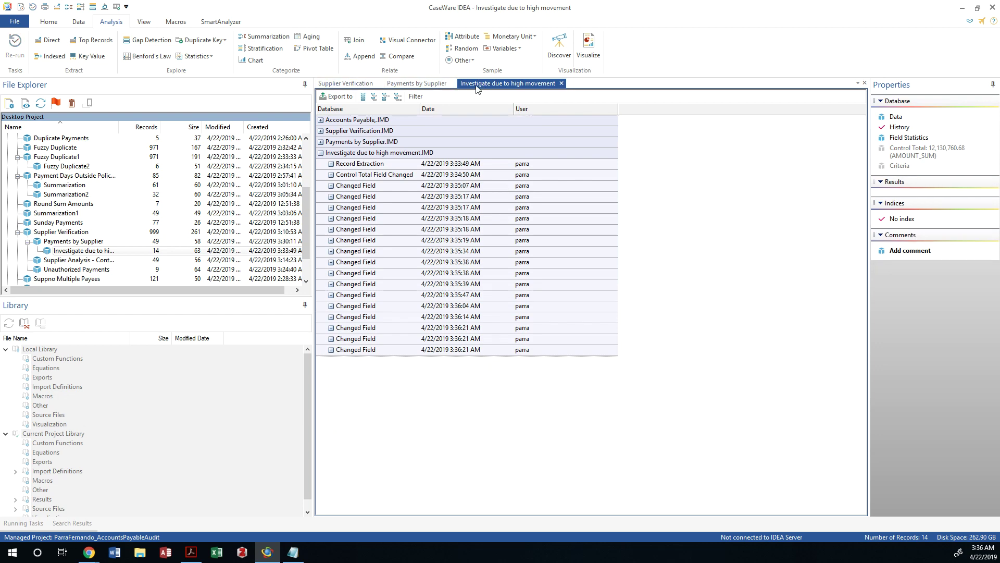
pyautogui.click(892, 118)
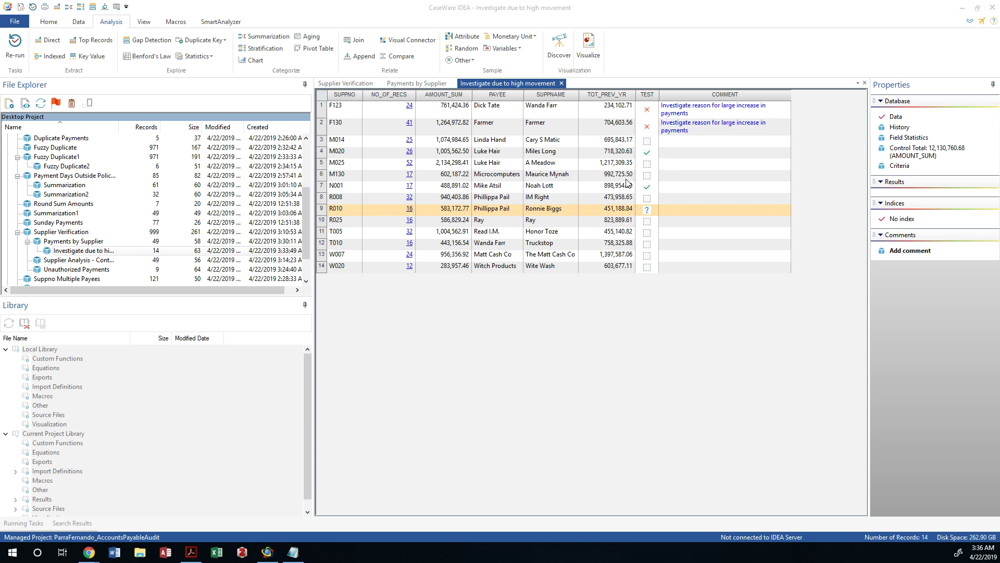
# Step: Paste the supplier review screenshot under the 3M heading in the Google Doc
pyautogui.hotkey('alt', 'Tab')
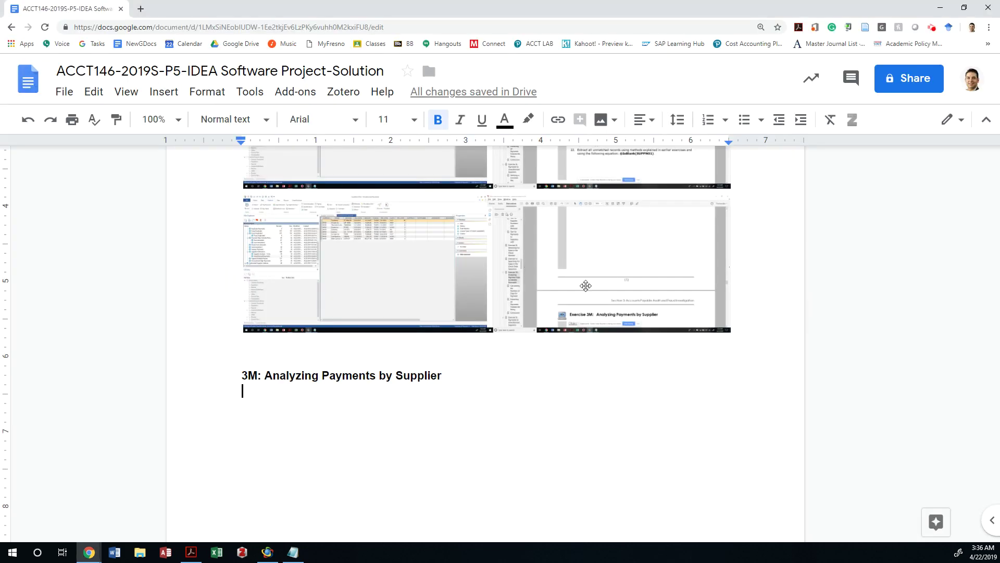
pyautogui.hotkey('ctrl', 'v')
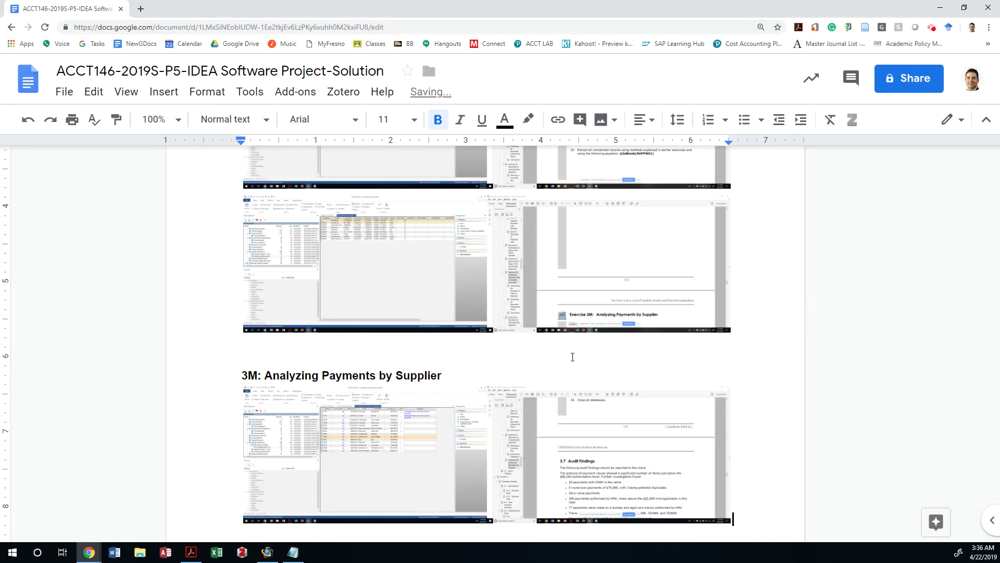
pyautogui.hotkey('alt', 'Tab')
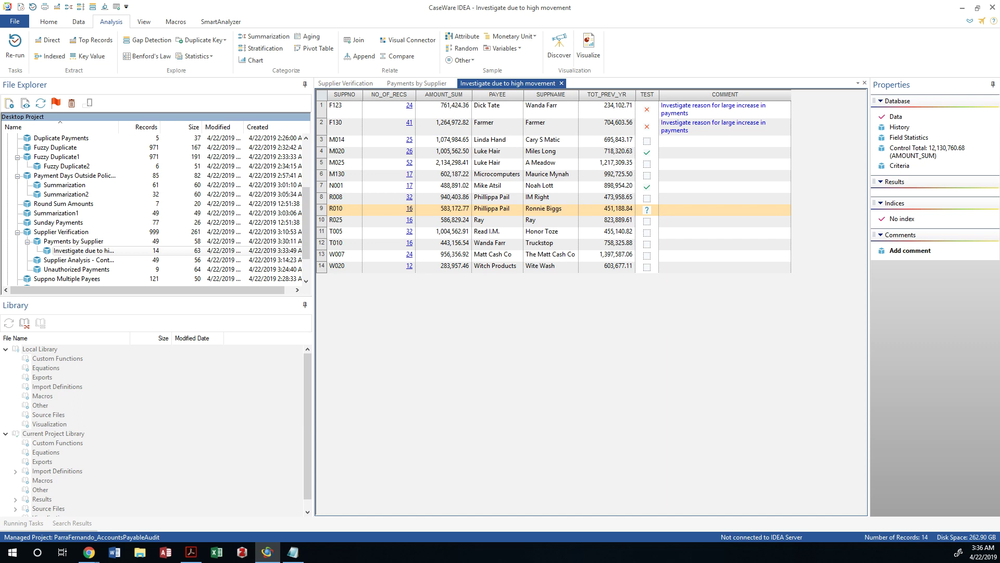
# Step: Open the Authorized by HMV and CASH in PAYEE Name databases
pyautogui.scroll(1, 135, 172)
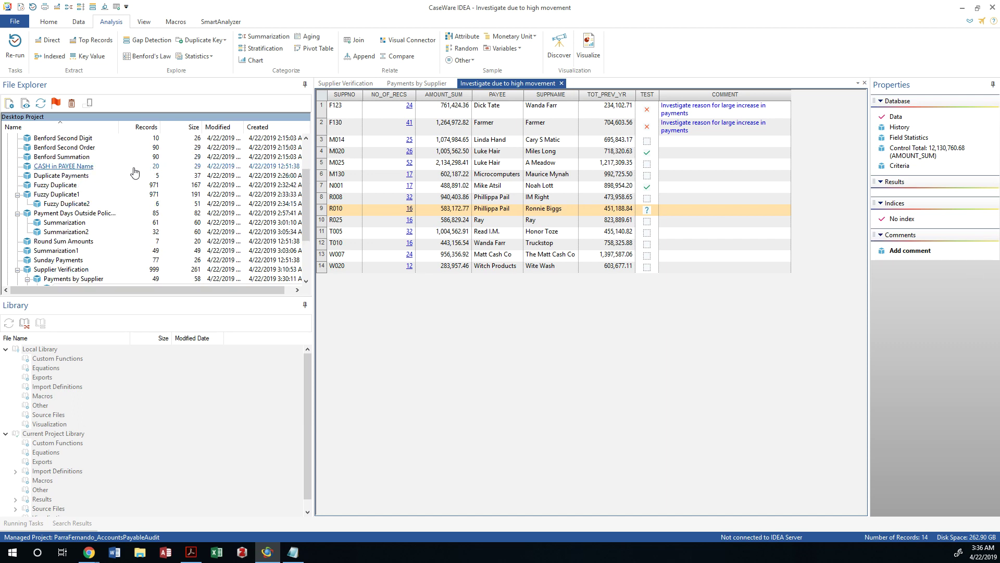
pyautogui.scroll(2, 75, 175)
pyautogui.scroll(-5, 75, 175)
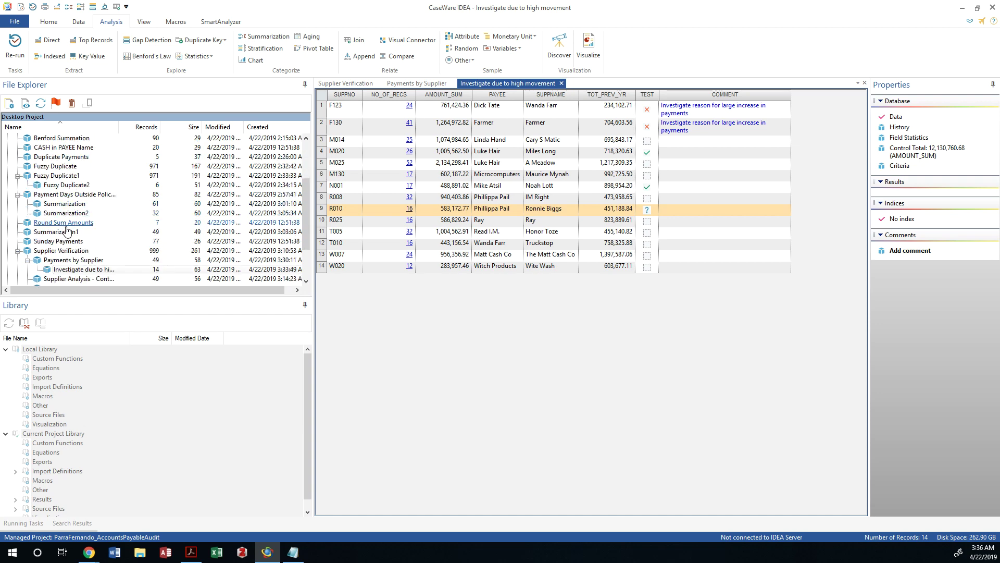
pyautogui.scroll(5, 66, 239)
pyautogui.click(64, 151)
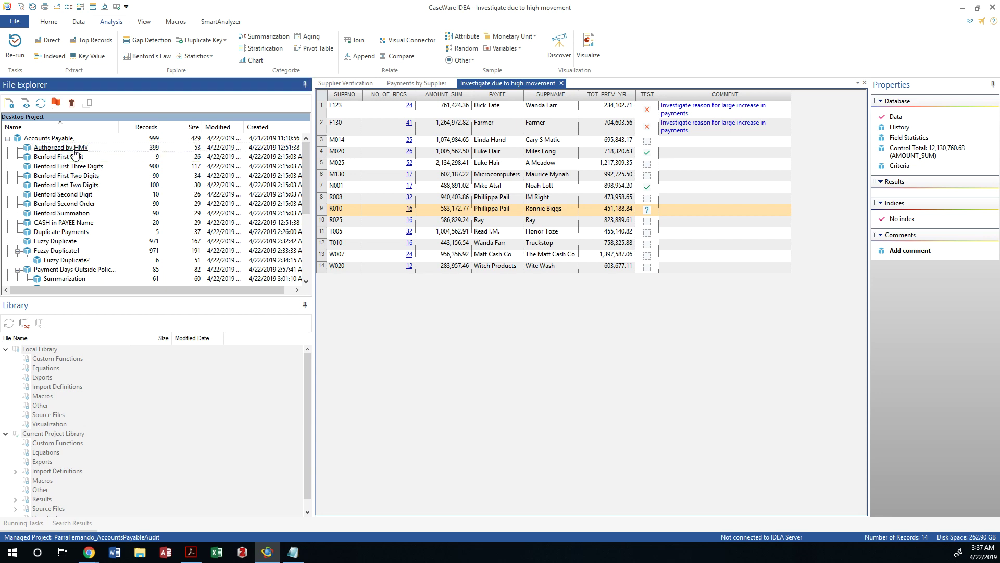
pyautogui.doubleClick(75, 150)
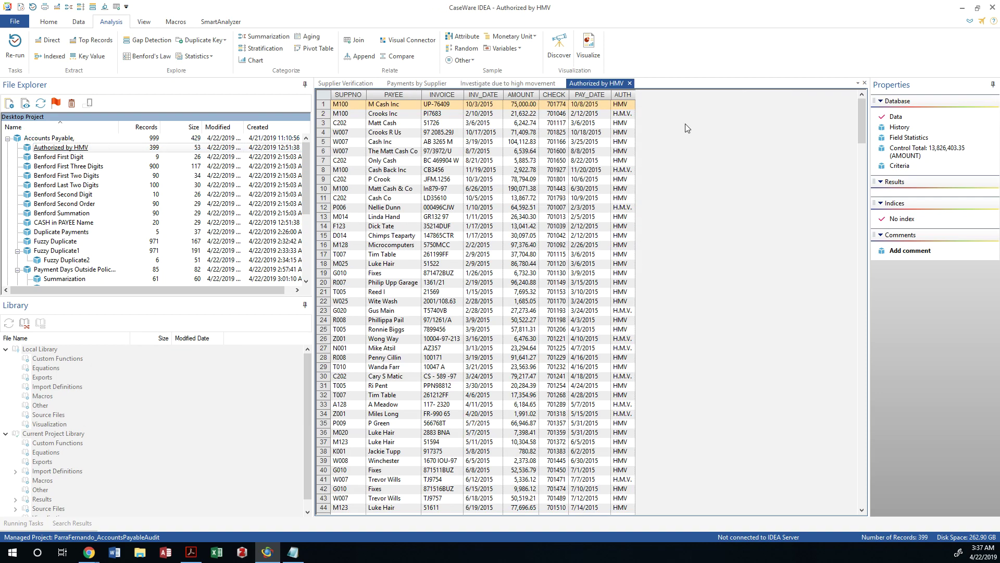
pyautogui.scroll(-7, 634, 230)
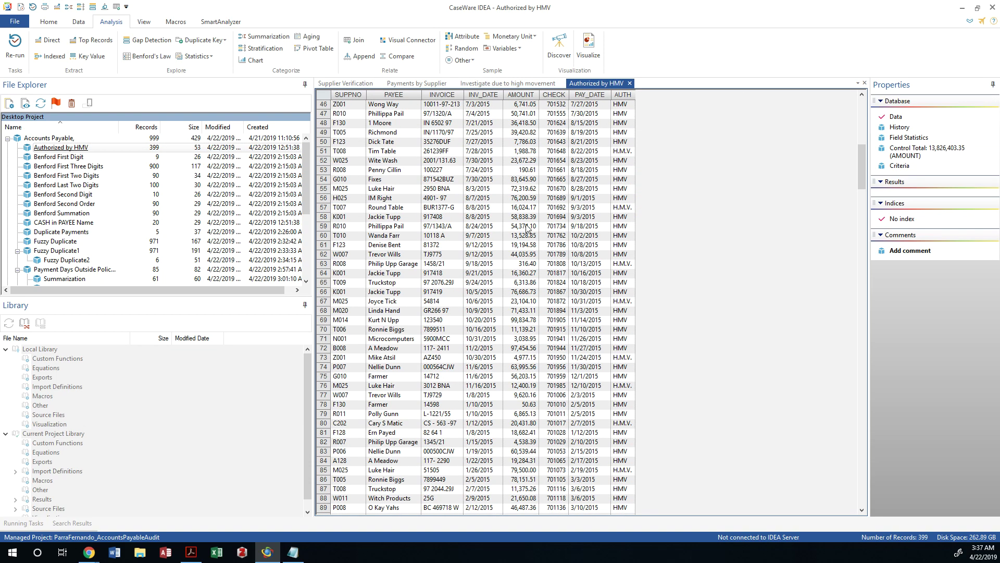
pyautogui.scroll(-15, 633, 232)
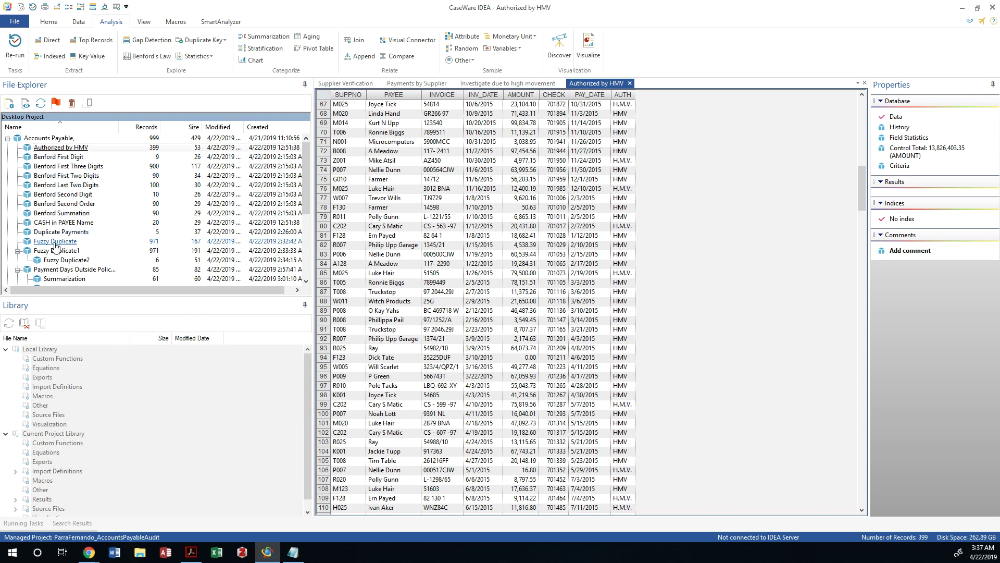
pyautogui.scroll(-3, 55, 240)
pyautogui.scroll(3, 56, 244)
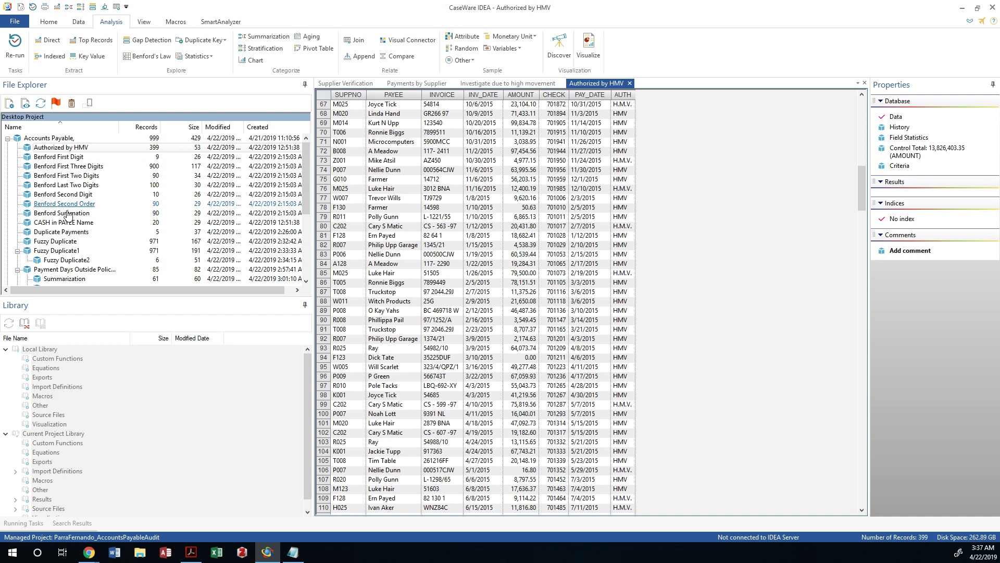
pyautogui.click(65, 222)
pyautogui.doubleClick(65, 222)
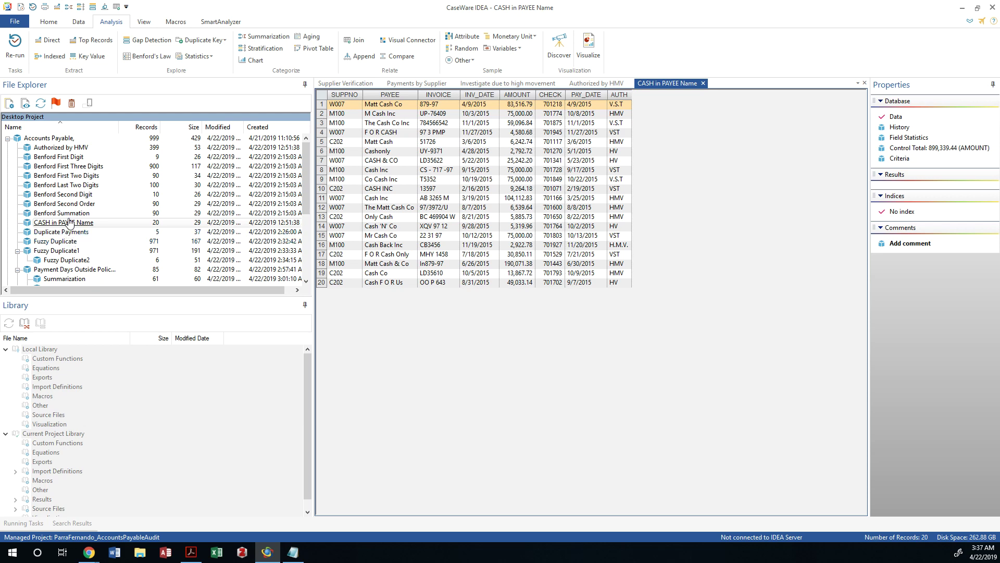
# Step: Open the Duplicate Payments and Payment Days Outside Policy Range databases
pyautogui.scroll(-4, 64, 235)
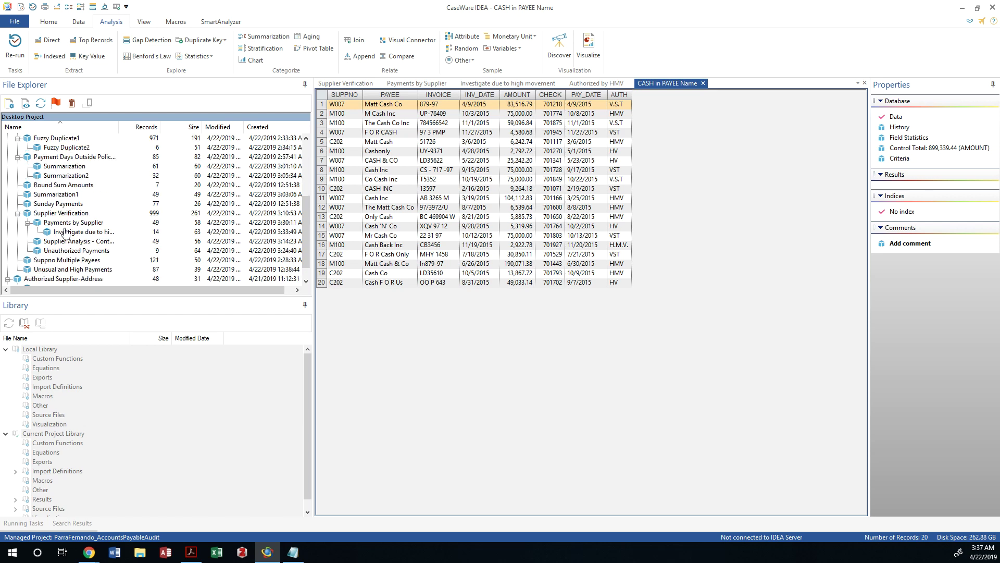
pyautogui.scroll(-1, 62, 211)
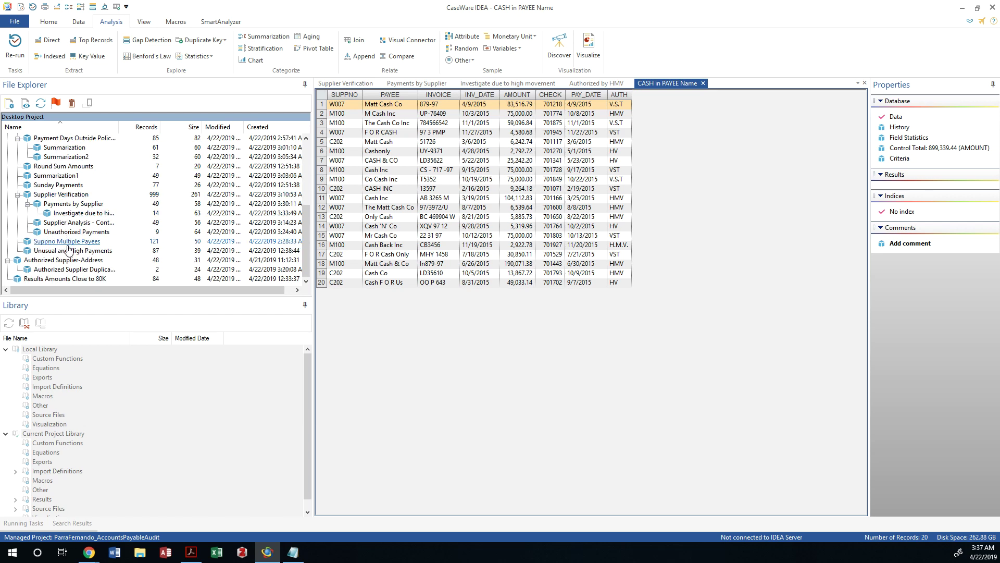
pyautogui.scroll(4, 62, 211)
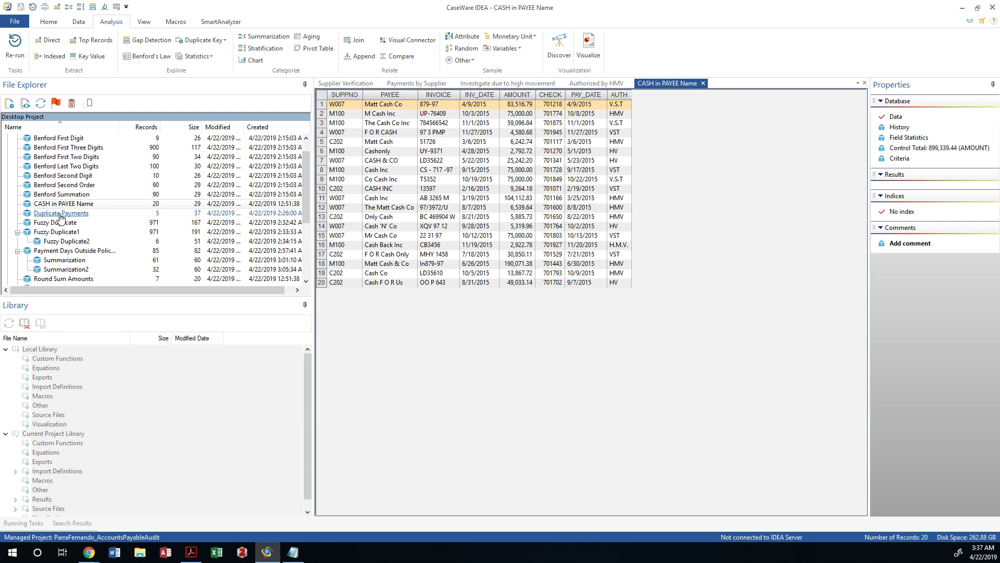
pyautogui.click(61, 214)
pyautogui.doubleClick(60, 214)
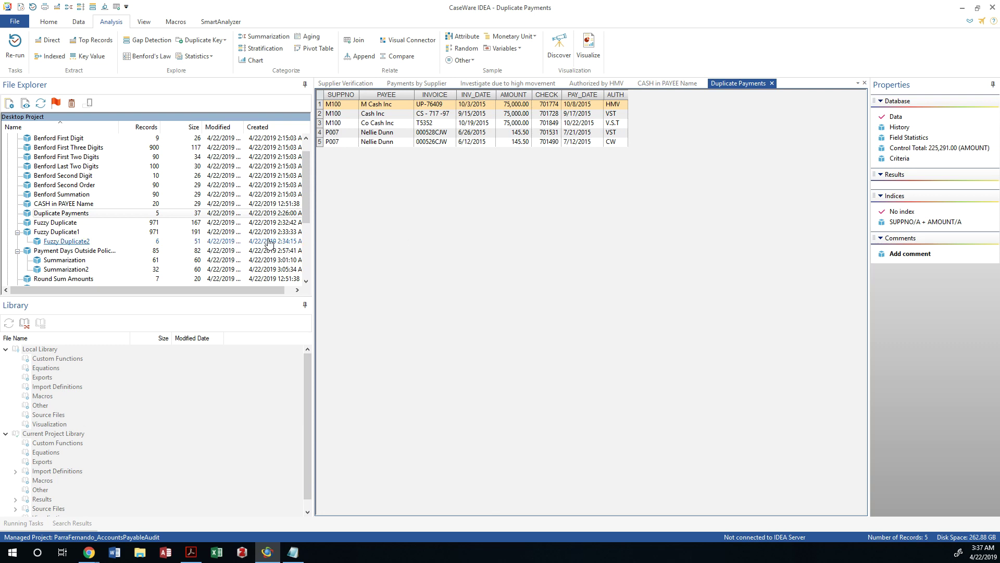
pyautogui.scroll(1, 63, 237)
pyautogui.scroll(-2, 63, 237)
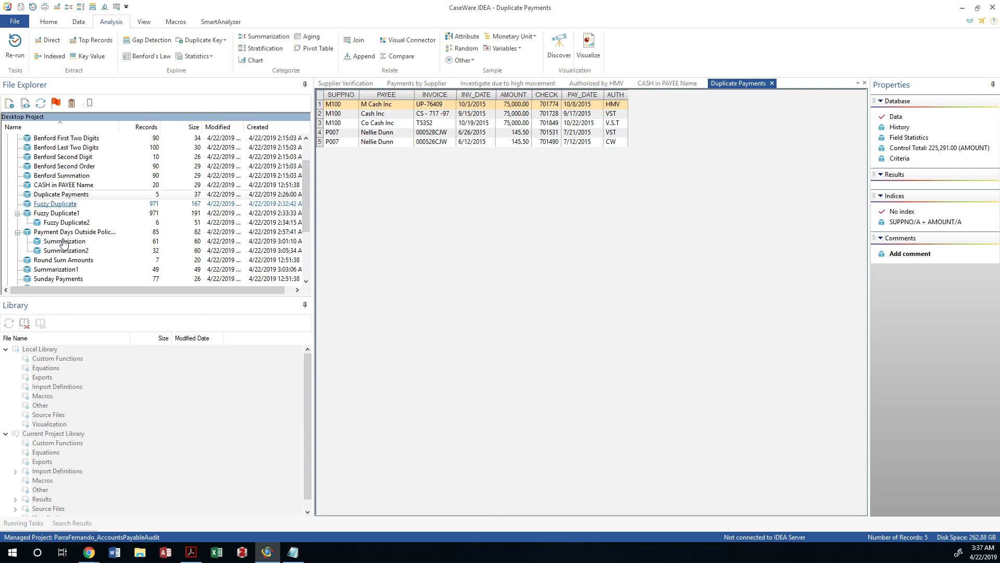
pyautogui.doubleClick(63, 232)
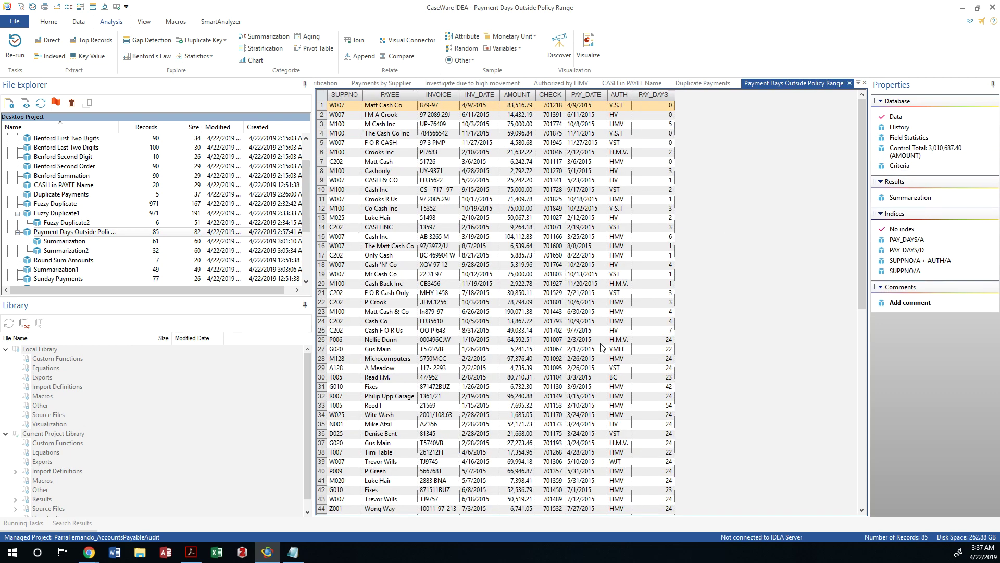
pyautogui.scroll(-14, 571, 346)
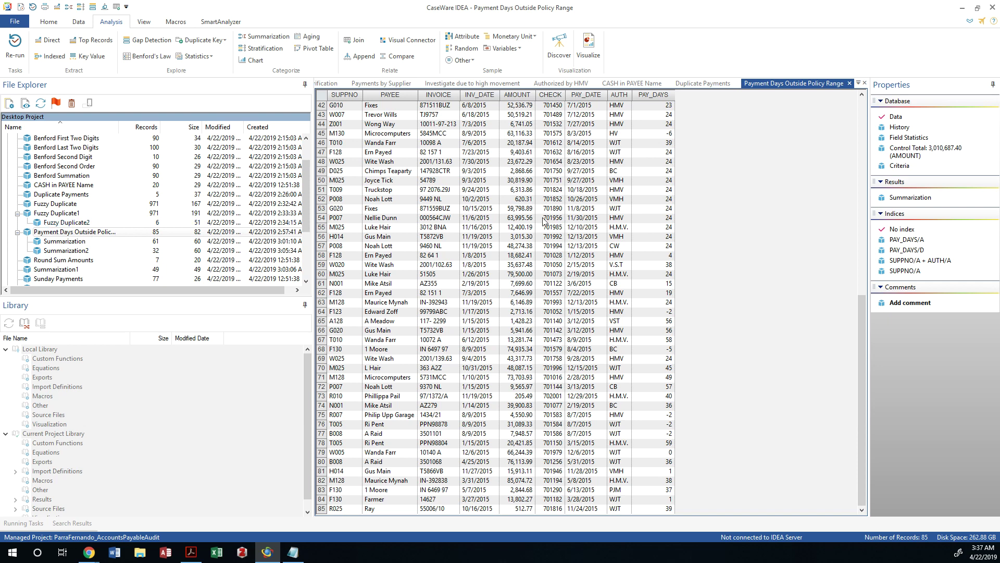
pyautogui.scroll(5, 543, 221)
pyautogui.scroll(-5, 543, 221)
pyautogui.click(191, 552)
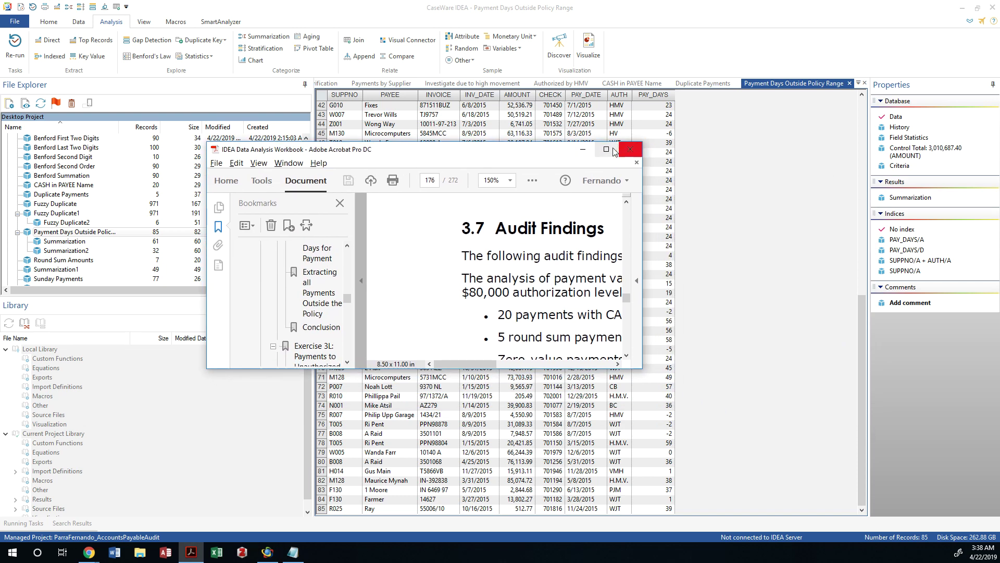
# Step: Highlight findings on CASH payees, $75,000 duplicates, zero-value payments, 399 HMV approvals, Sunday payments
pyautogui.click(614, 145)
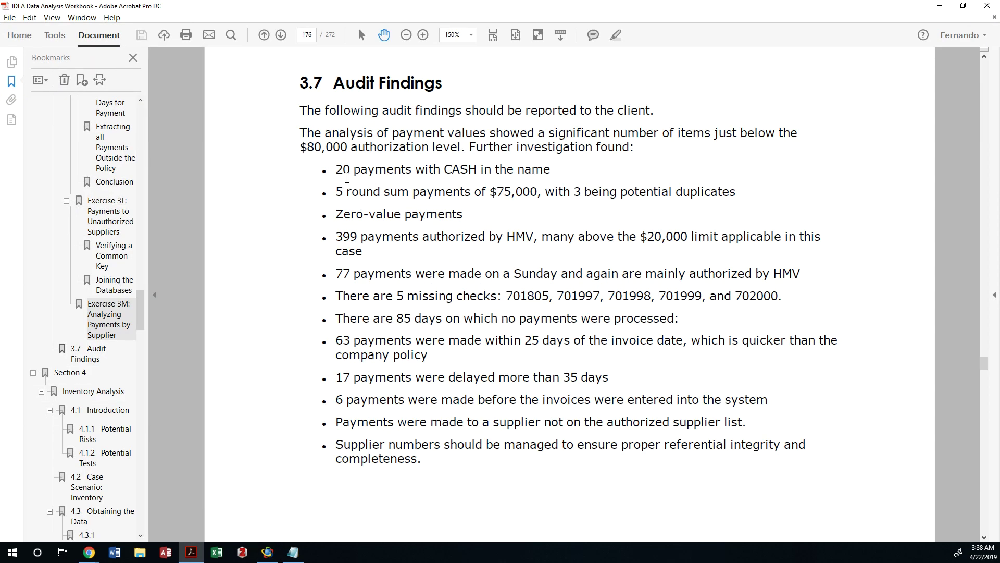
pyautogui.moveTo(350, 170); pyautogui.dragTo(563, 170)
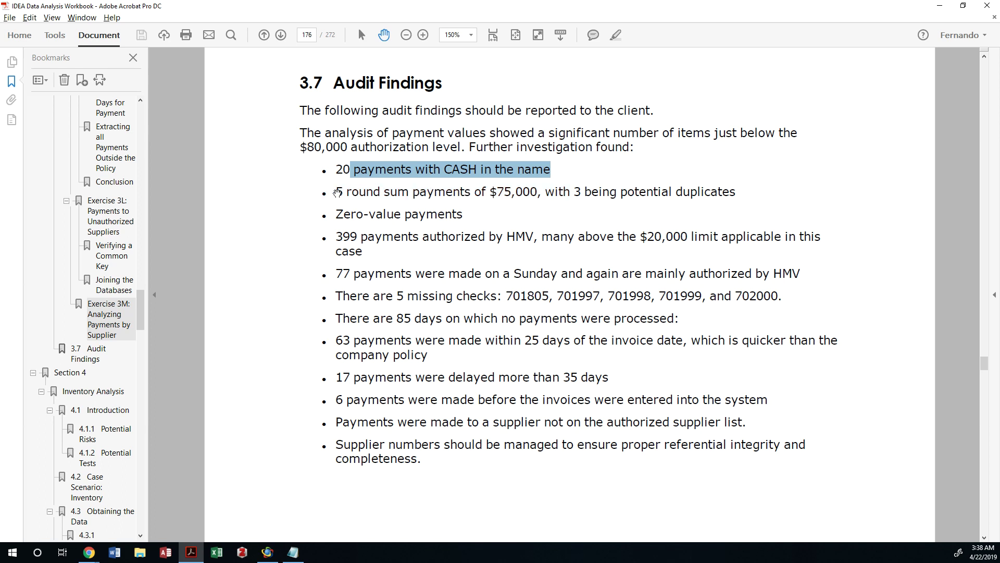
pyautogui.moveTo(496, 192); pyautogui.dragTo(732, 187)
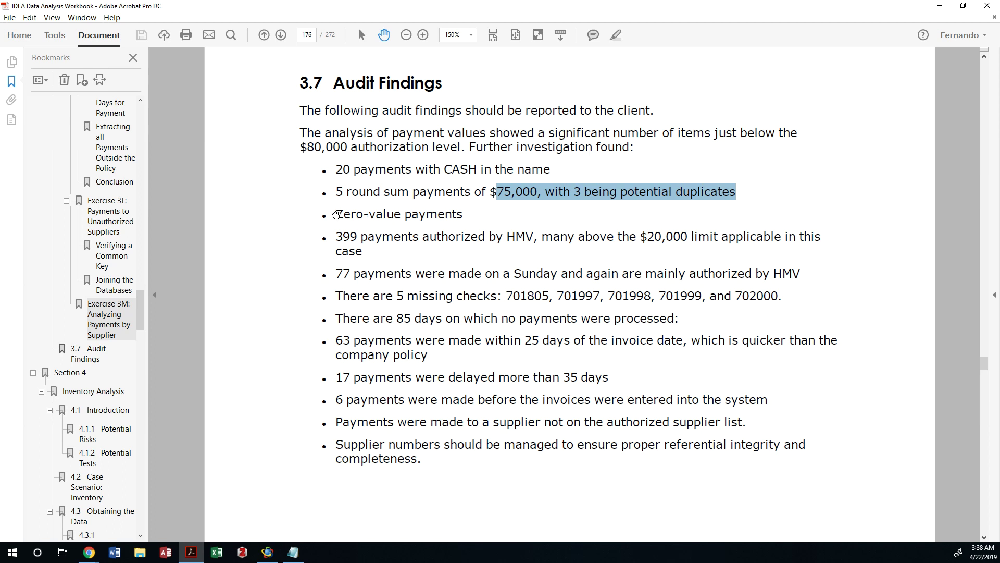
pyautogui.moveTo(336, 214); pyautogui.dragTo(467, 215)
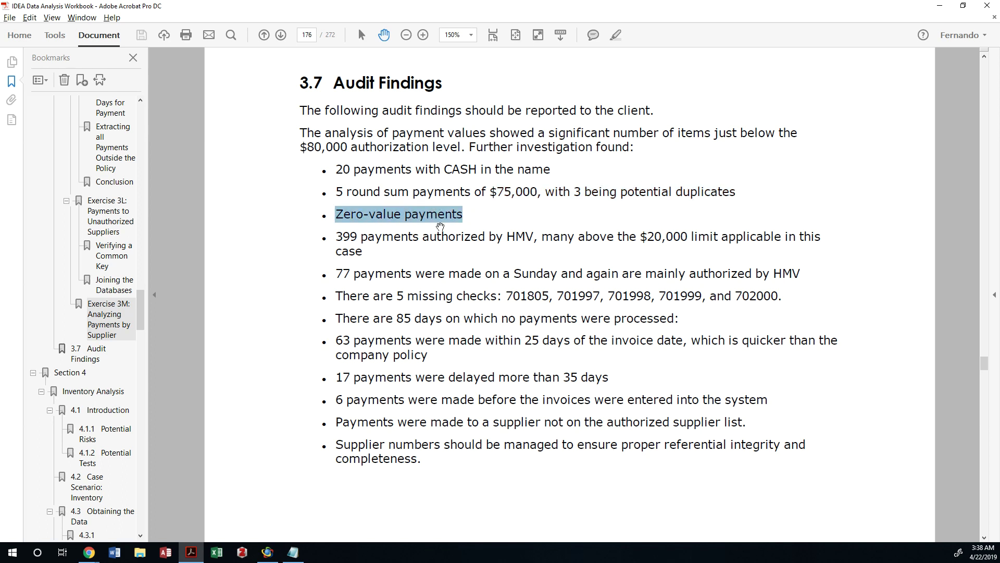
pyautogui.moveTo(342, 240); pyautogui.dragTo(746, 234)
pyautogui.moveTo(600, 237); pyautogui.dragTo(535, 248)
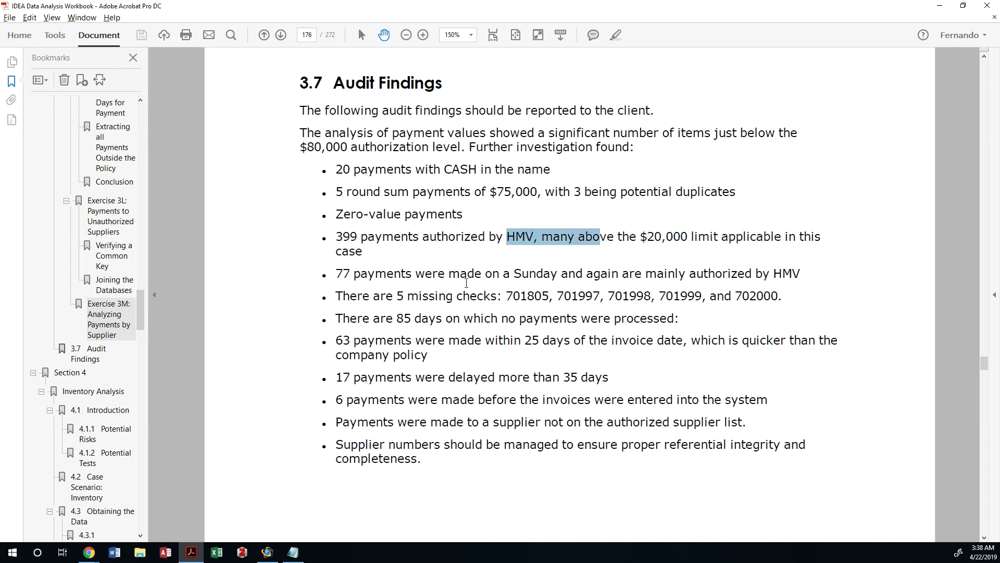
pyautogui.moveTo(353, 273); pyautogui.dragTo(801, 267)
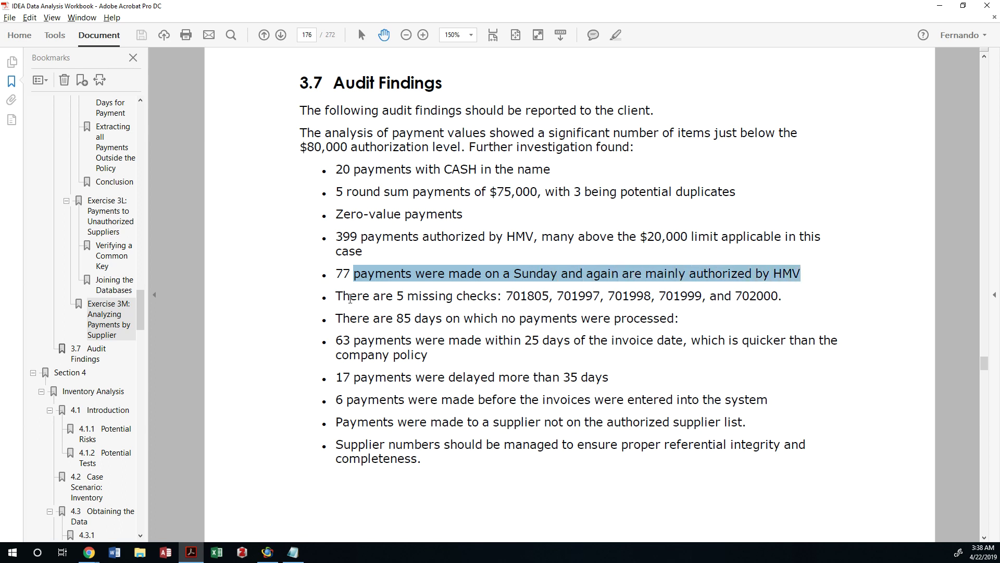
# Step: Highlight findings on 85 days without payments, 25-day payments, pre-invoice payments, unauthorized supplier, supplier number integrity
pyautogui.scroll(-3, 354, 326)
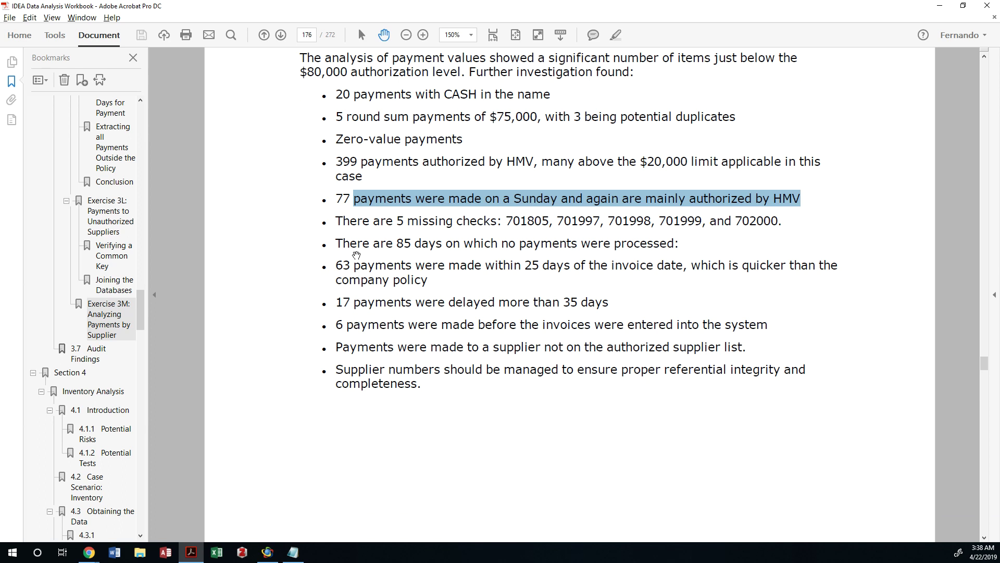
pyautogui.moveTo(369, 244); pyautogui.dragTo(672, 244)
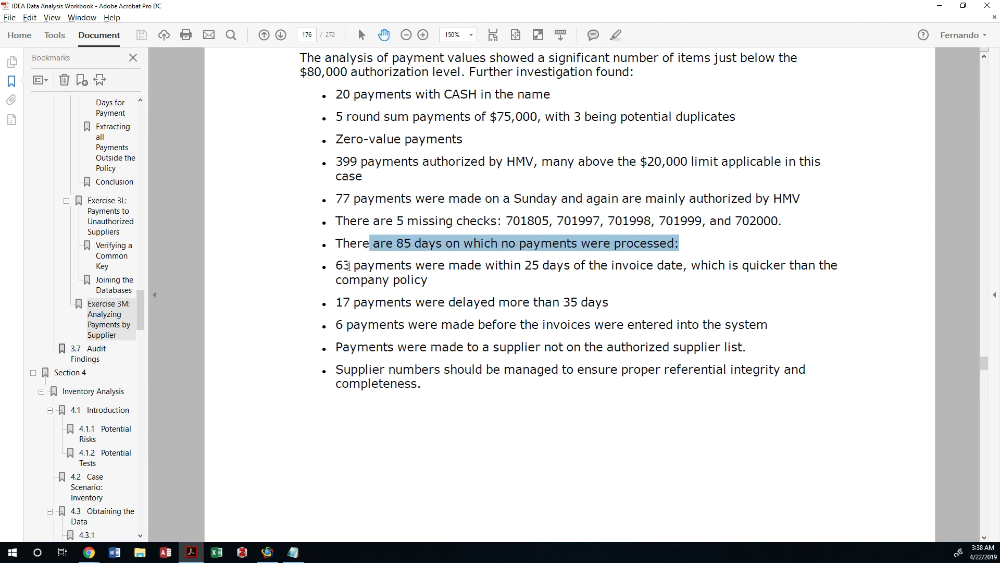
pyautogui.moveTo(349, 266); pyautogui.dragTo(688, 261)
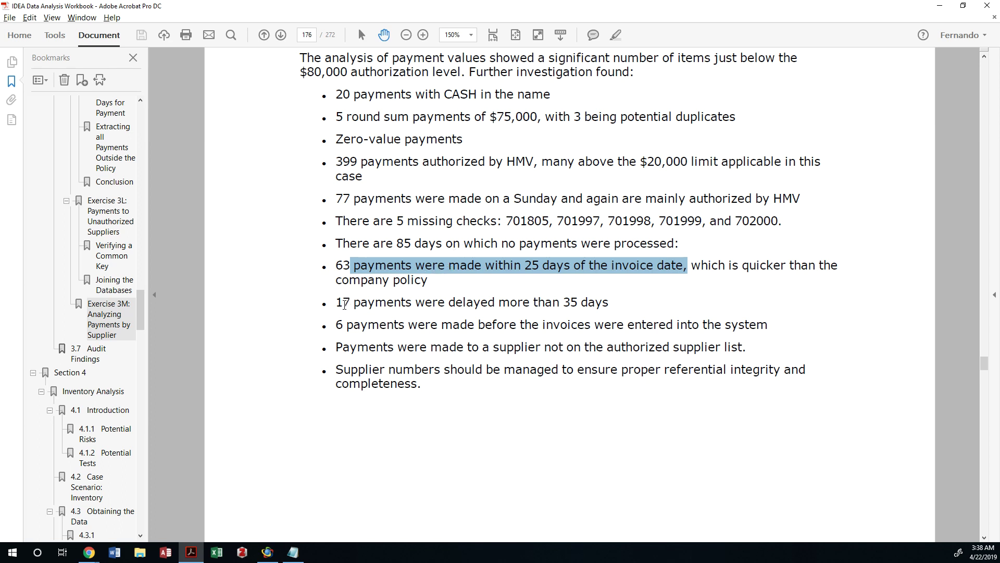
pyautogui.click(352, 302)
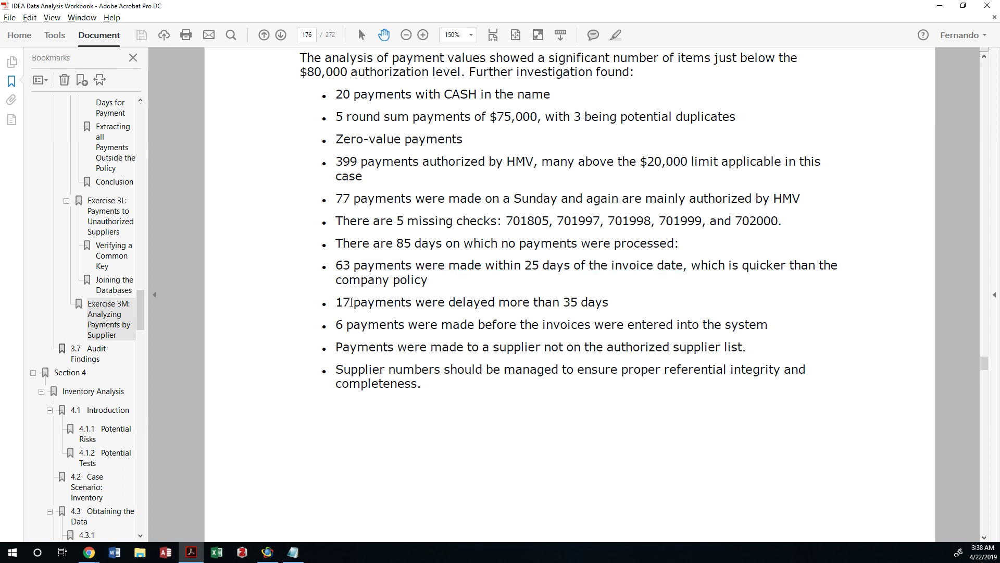
pyautogui.moveTo(341, 319); pyautogui.dragTo(734, 324)
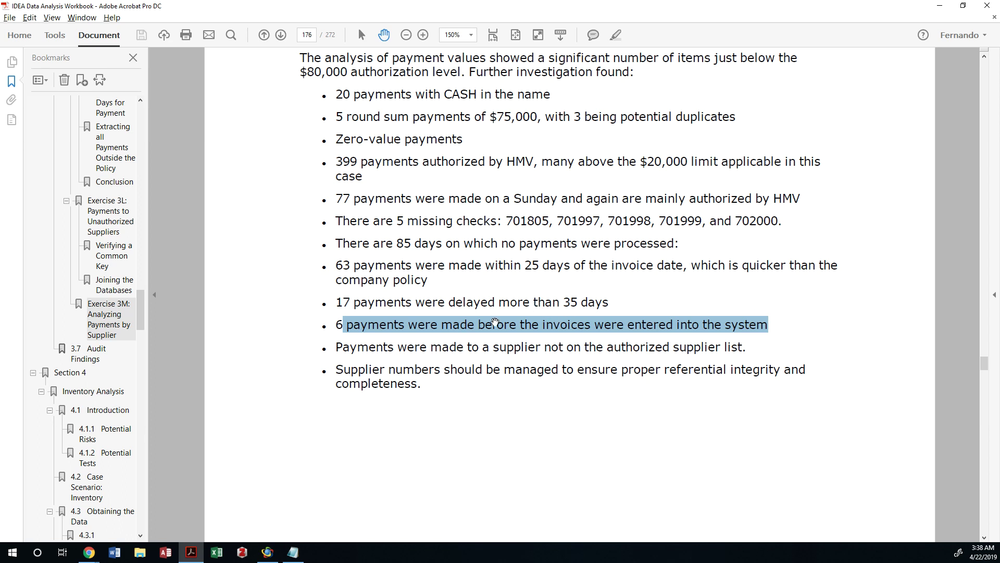
pyautogui.moveTo(431, 348); pyautogui.dragTo(744, 348)
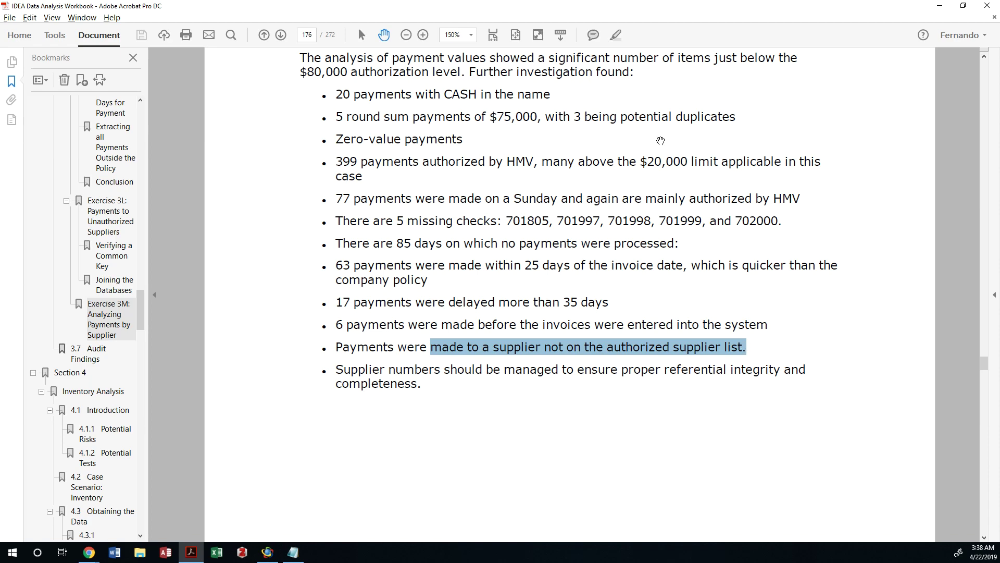
pyautogui.doubleClick(615, 14)
pyautogui.moveTo(972, 190); pyautogui.dragTo(531, 142)
pyautogui.click(722, 133)
pyautogui.click(358, 375)
pyautogui.moveTo(353, 370); pyautogui.dragTo(434, 393)
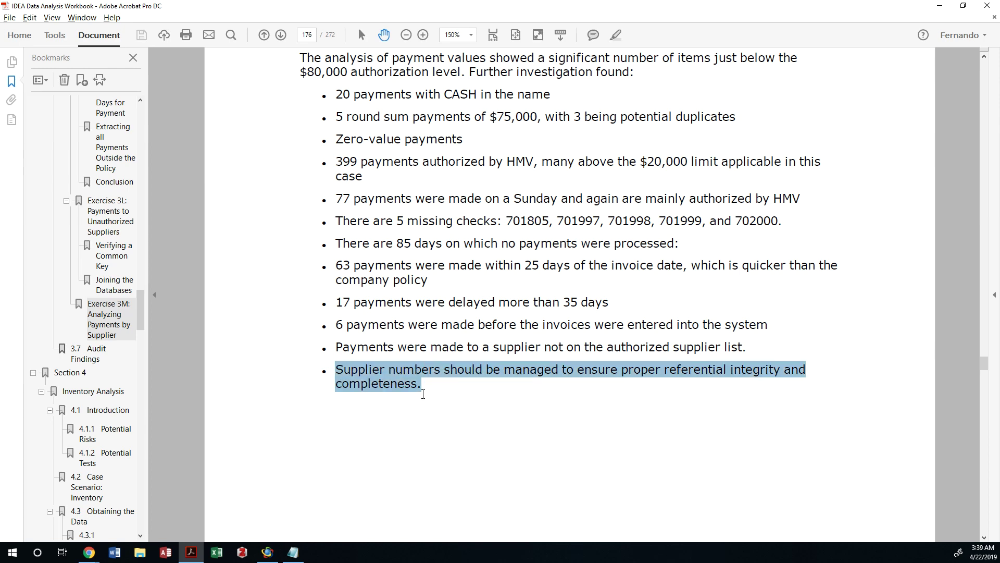
# Step: Sort the 85 Payment Days Outside Policy Range records ascending by SUPPNO
pyautogui.click(964, 5)
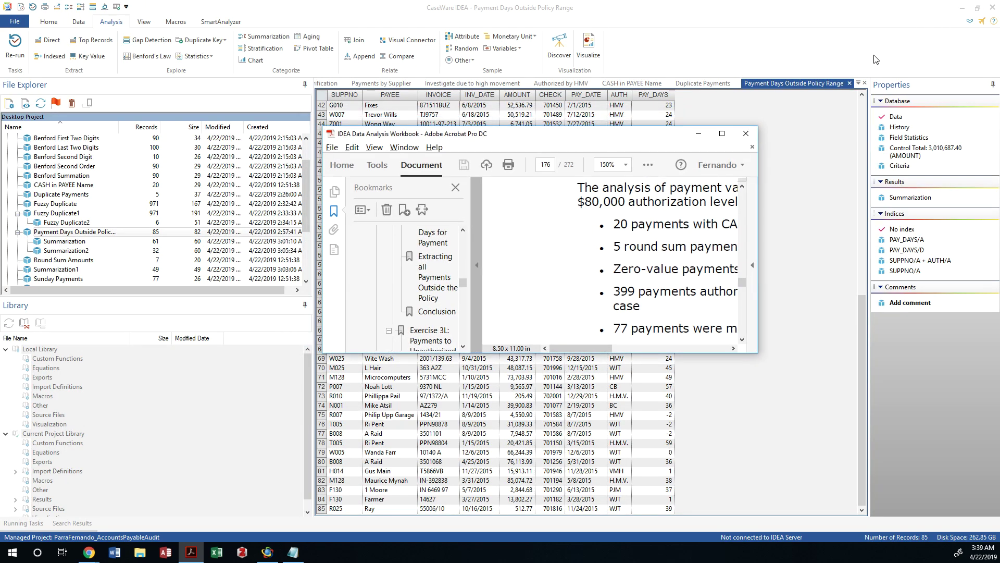
pyautogui.moveTo(604, 141); pyautogui.dragTo(748, 202)
pyautogui.hotkey('alt', 'Tab')
pyautogui.scroll(14, 437, 277)
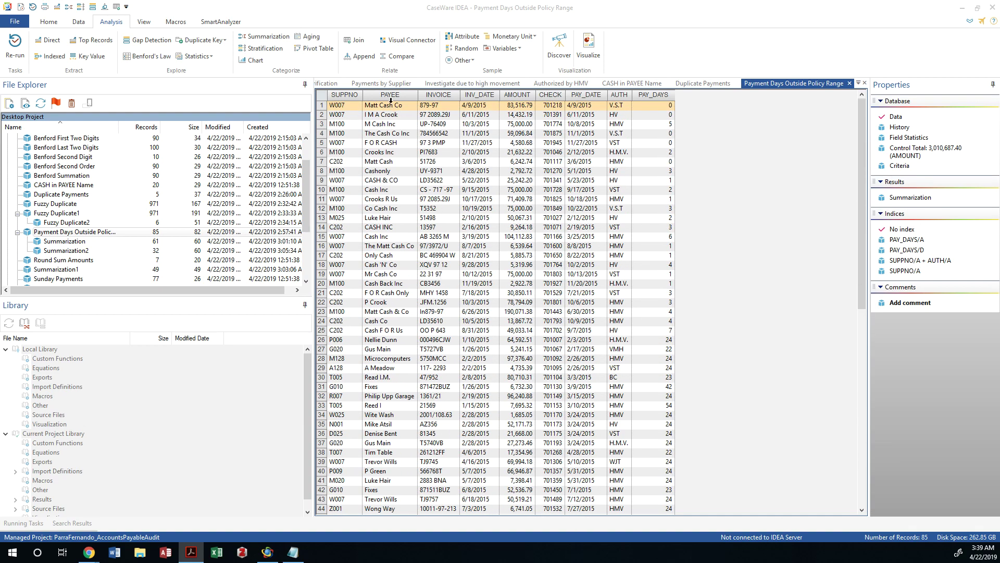
pyautogui.doubleClick(342, 96)
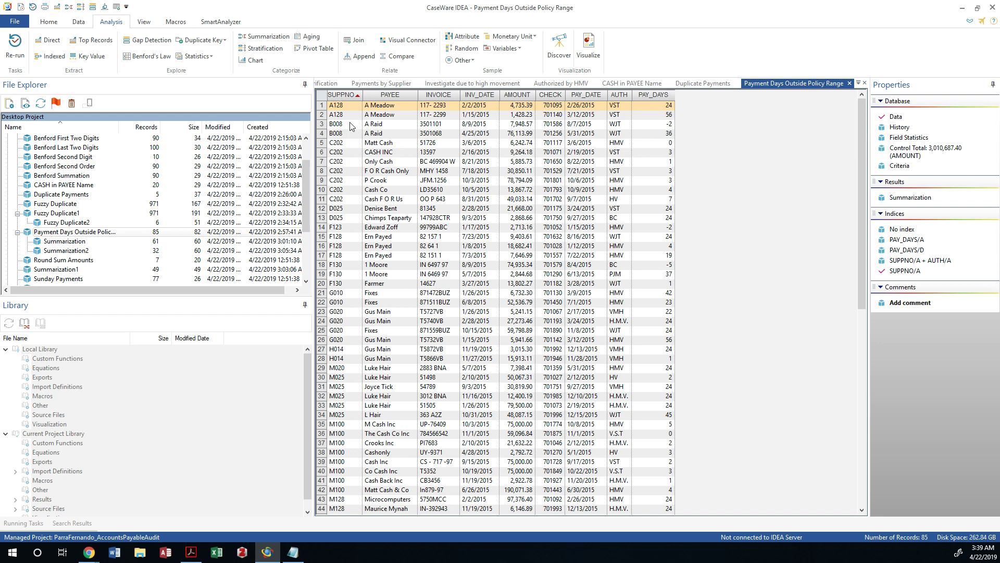
pyautogui.scroll(-11, 353, 125)
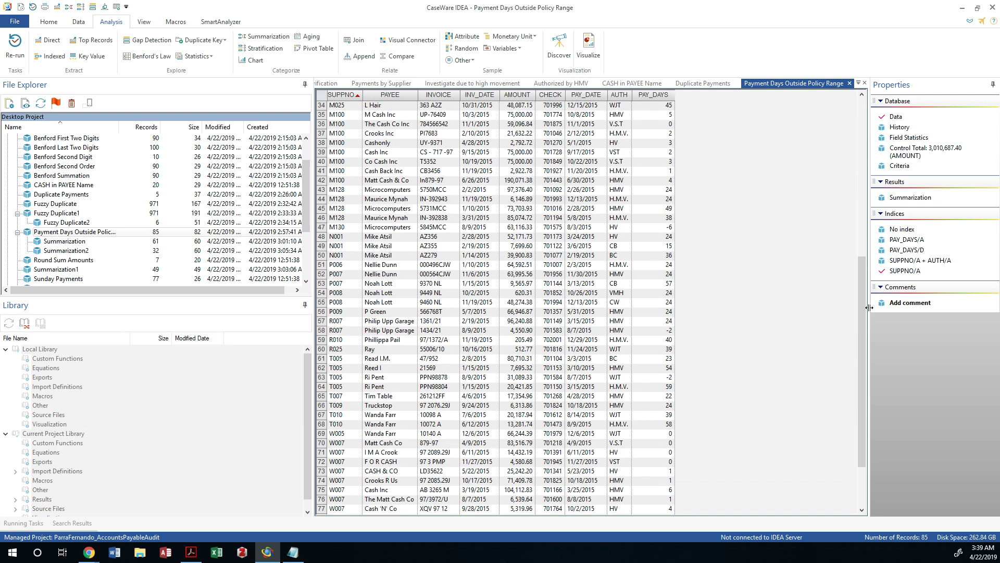
pyautogui.scroll(11, 638, 167)
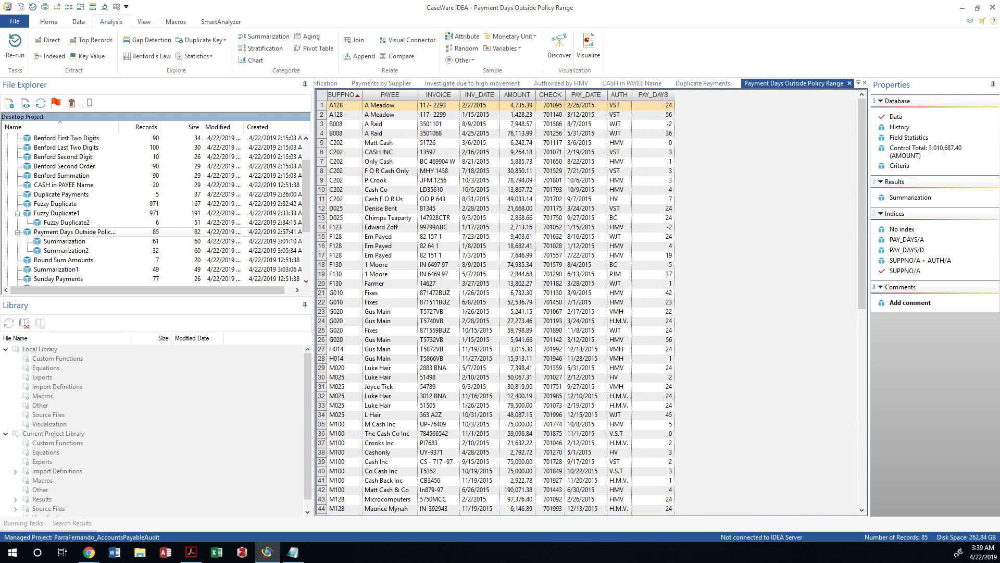
pyautogui.hotkey('alt', 'Tab')
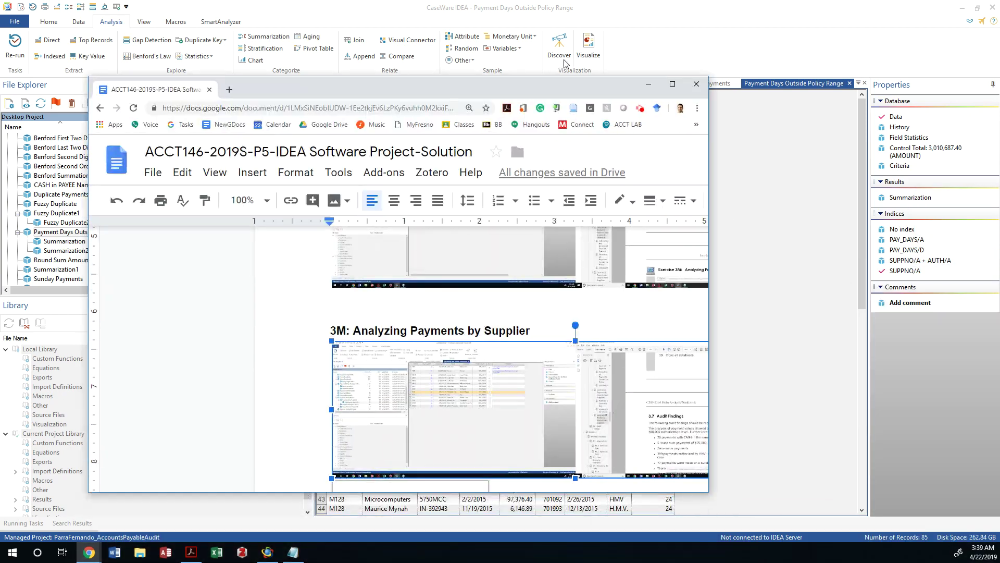
pyautogui.click(672, 84)
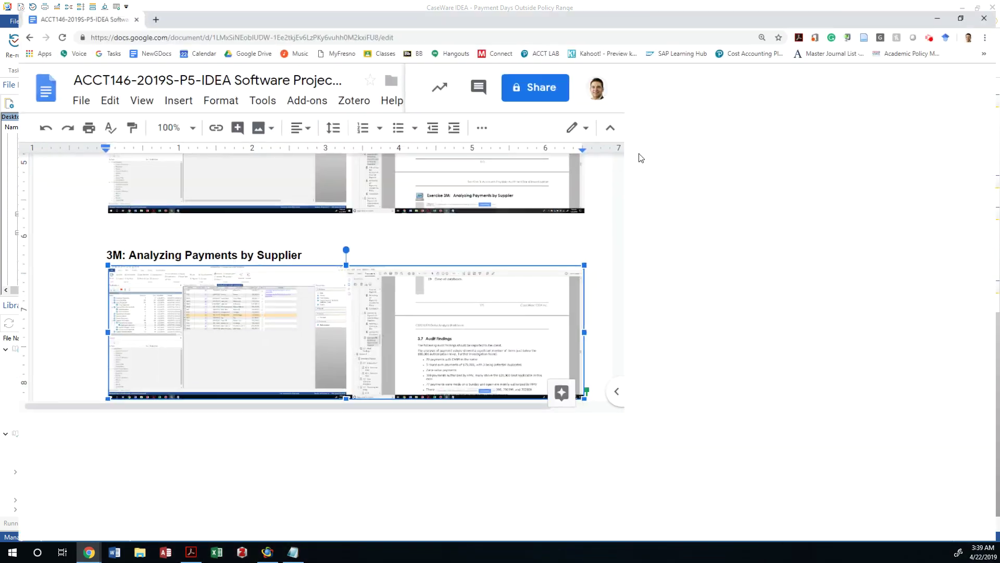
pyautogui.hotkey('alt', 'Tab')
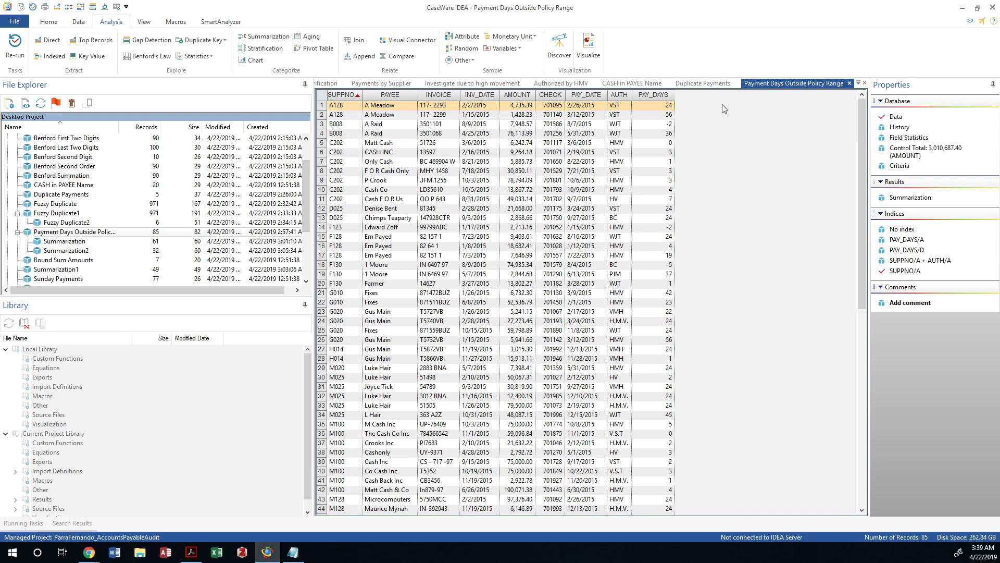
pyautogui.click(14, 22)
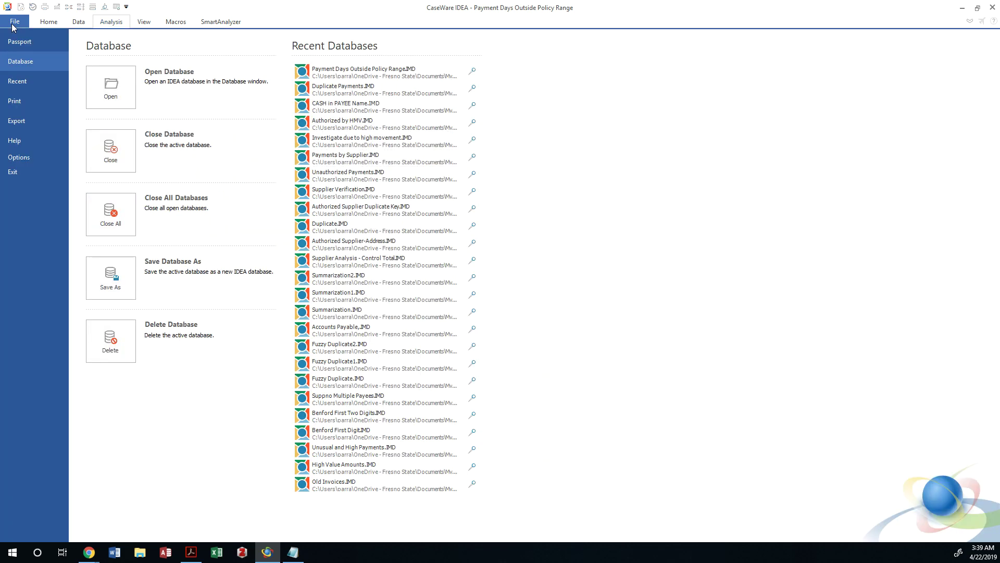
pyautogui.click(22, 125)
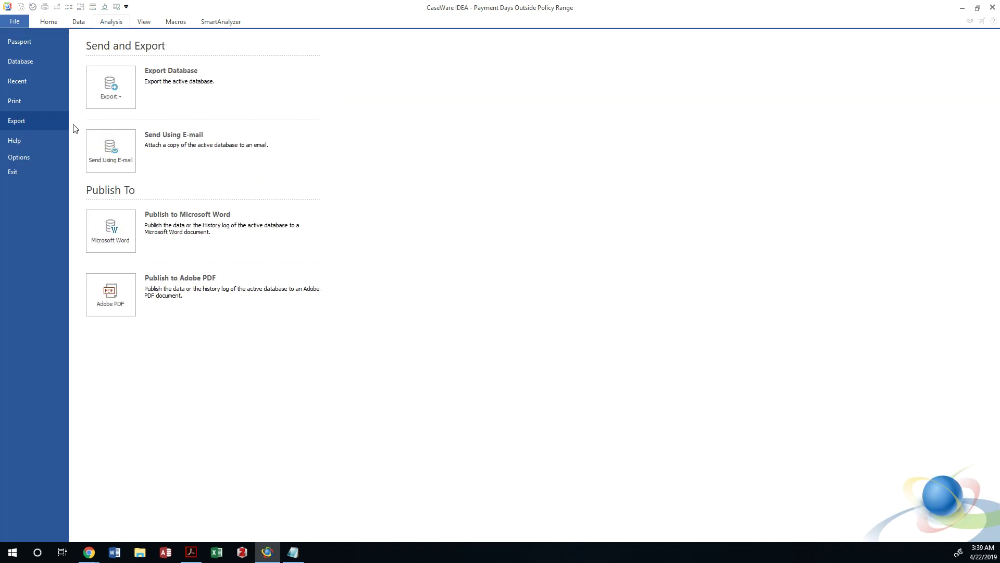
pyautogui.click(97, 89)
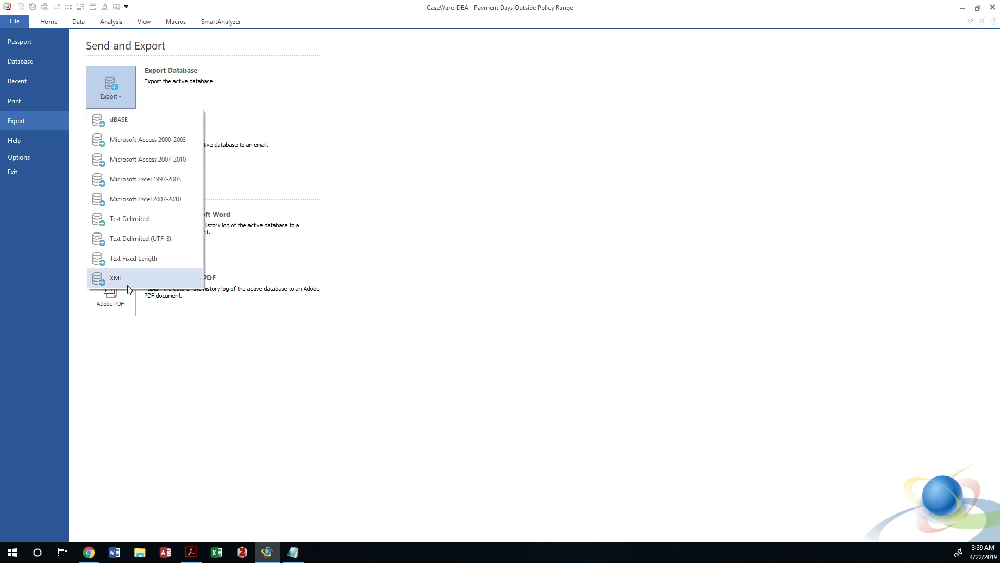
pyautogui.click(144, 89)
pyautogui.click(18, 23)
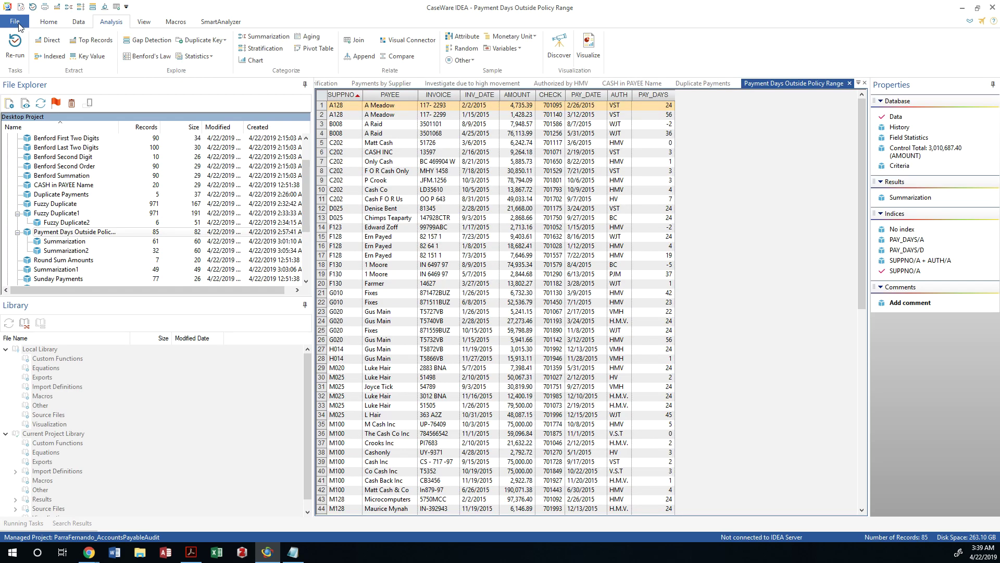
# Step: Close the Payment Days Outside Policy Range database, then close all remaining open databases
pyautogui.click(16, 22)
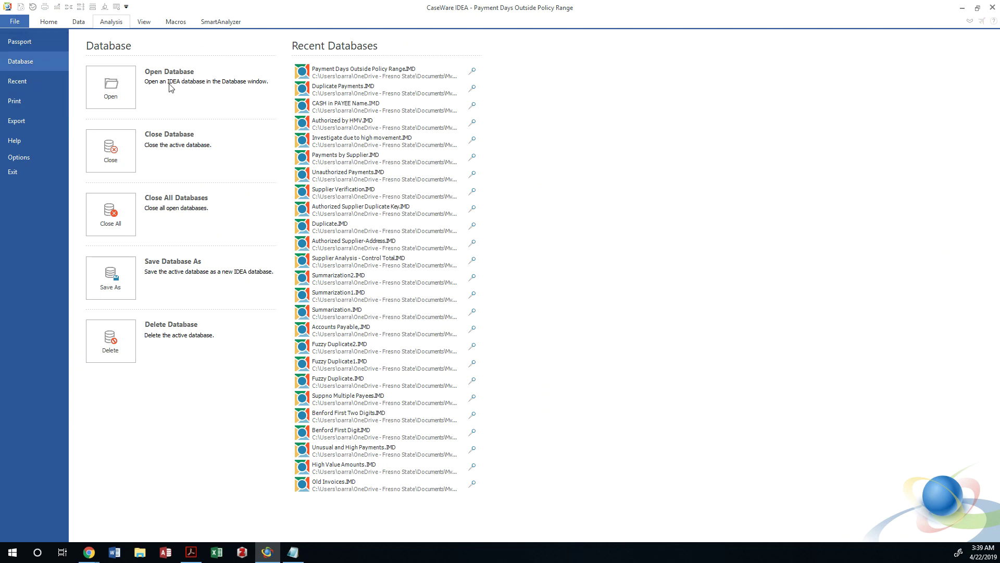
pyautogui.click(121, 140)
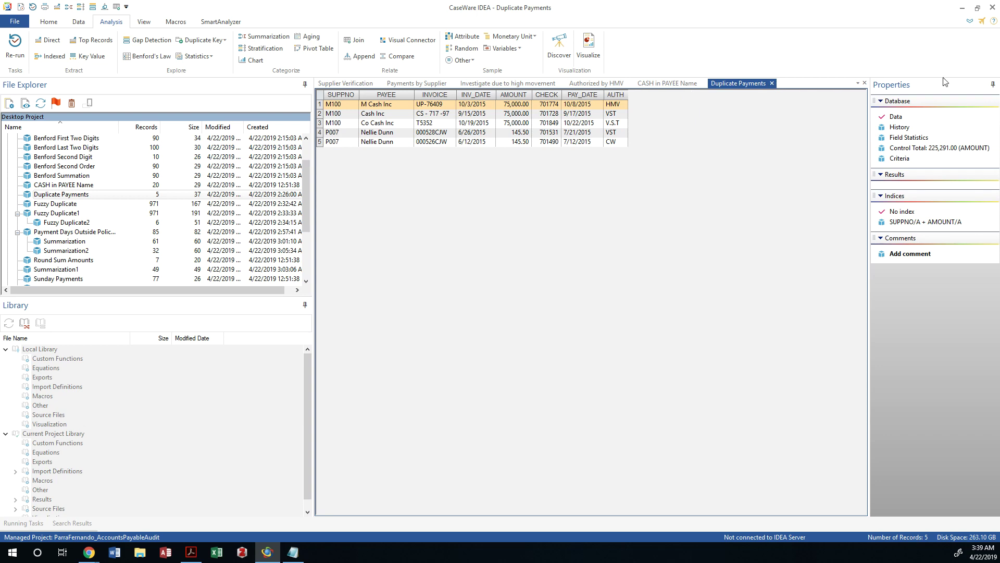
pyautogui.click(14, 21)
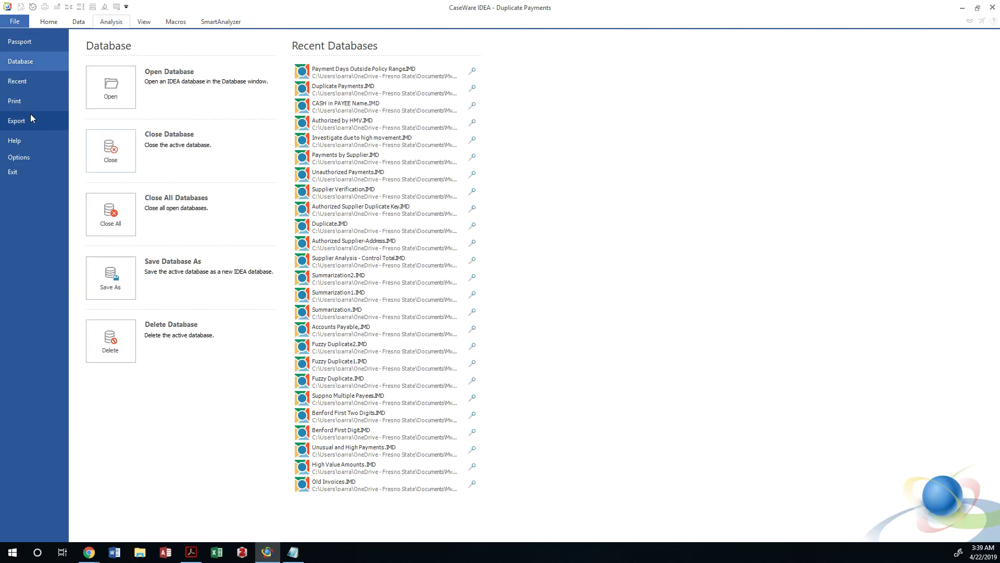
pyautogui.click(129, 214)
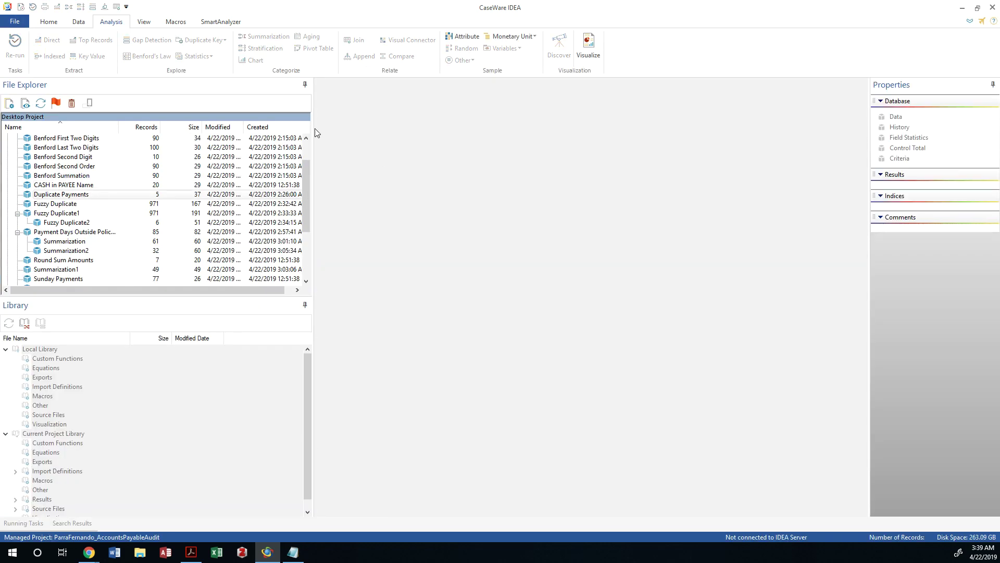
# Step: Check the Home tab and File menu's Recent Databases list, then switch to Chrome
pyautogui.click(41, 23)
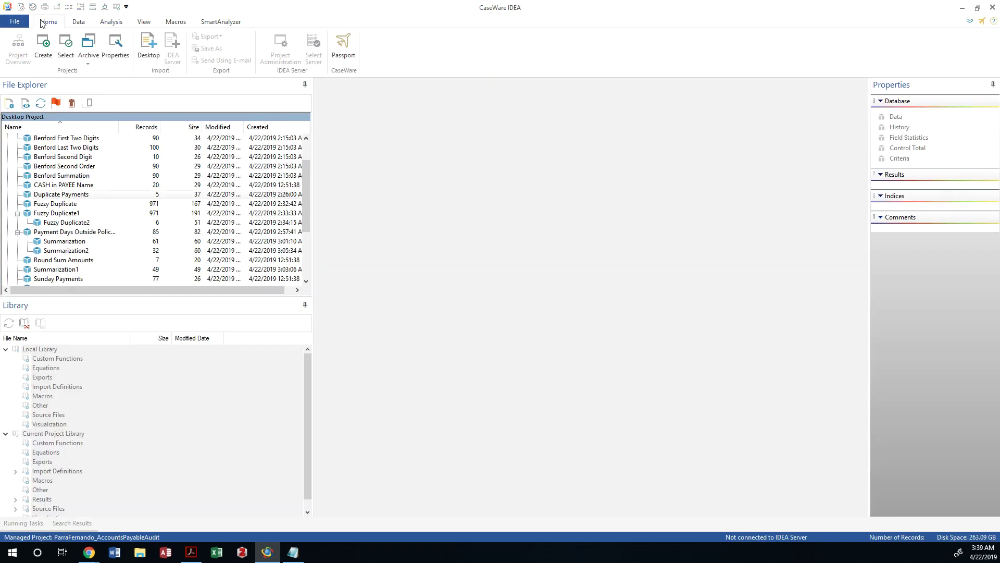
pyautogui.click(14, 22)
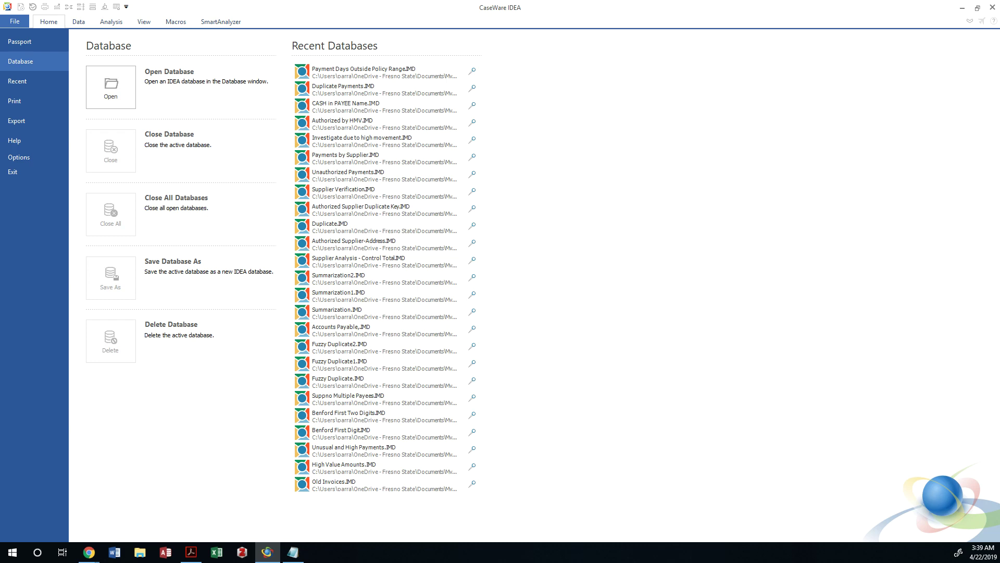
pyautogui.click(88, 552)
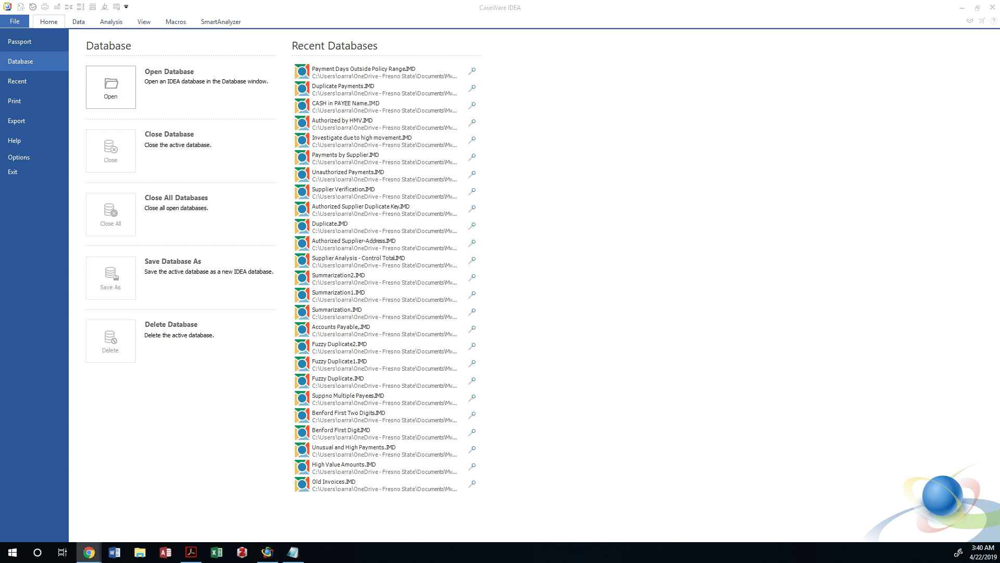